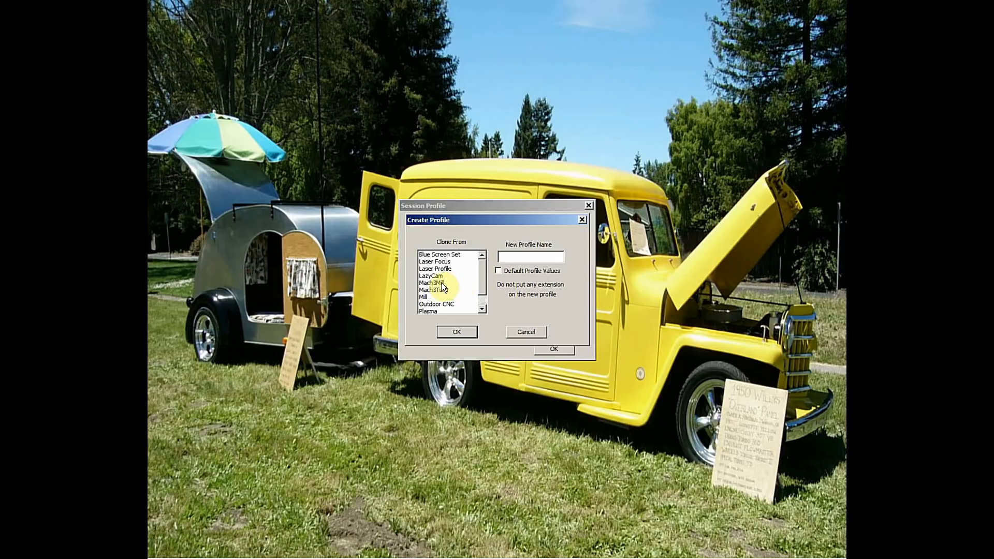
# - Create a session profile named Rotary Axis cloned from Mach3Mill and start the session with it
pyautogui.click(443, 284)
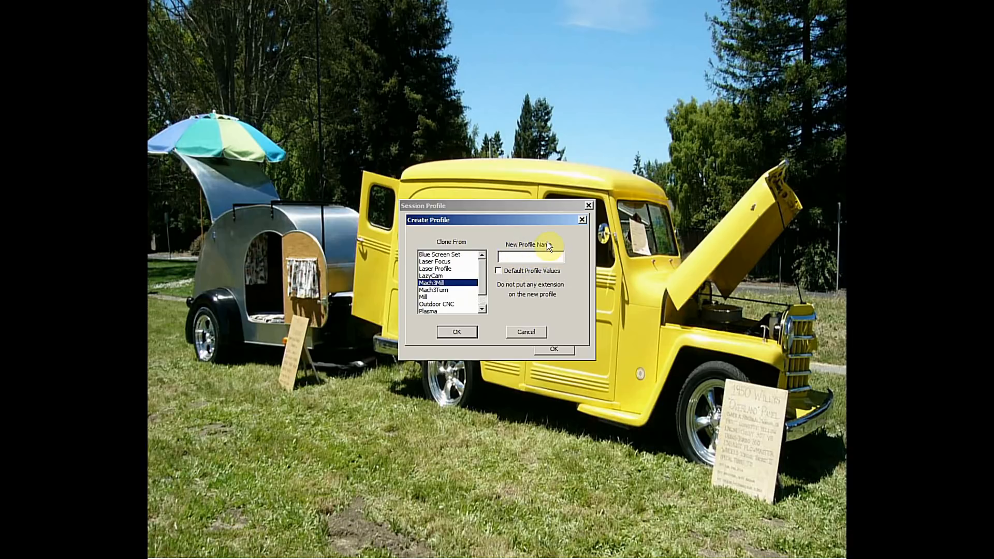
pyautogui.write('Rotary Axis')
pyautogui.click(457, 333)
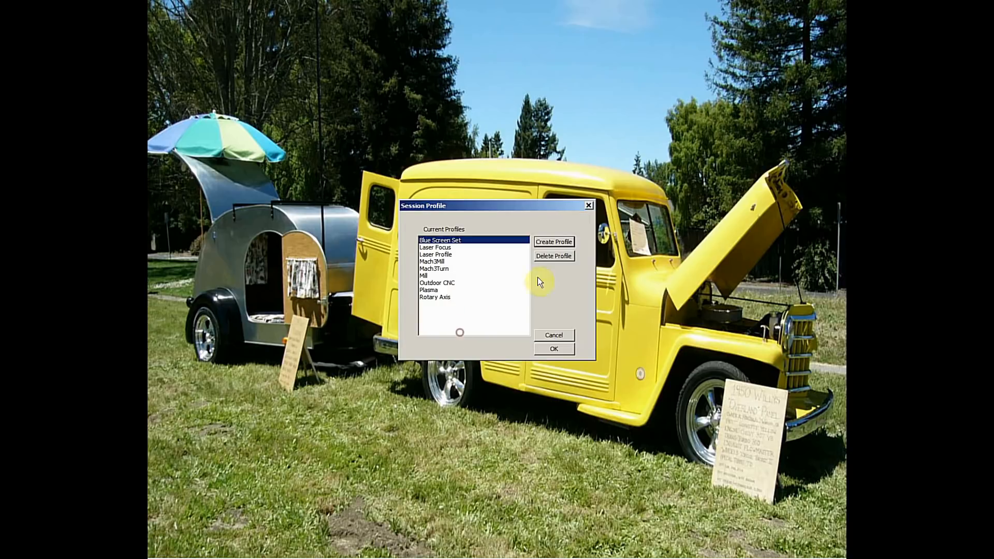
pyautogui.click(449, 297)
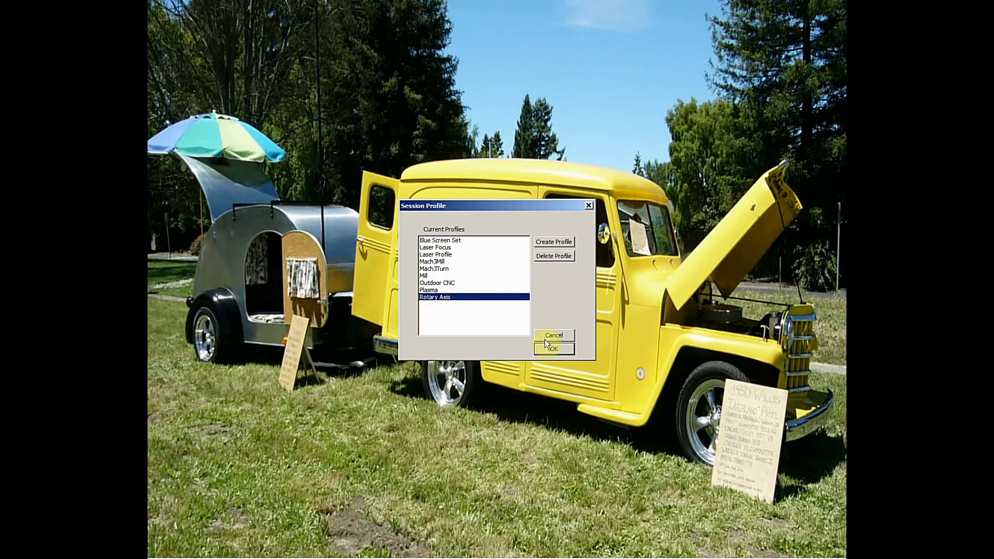
pyautogui.click(554, 350)
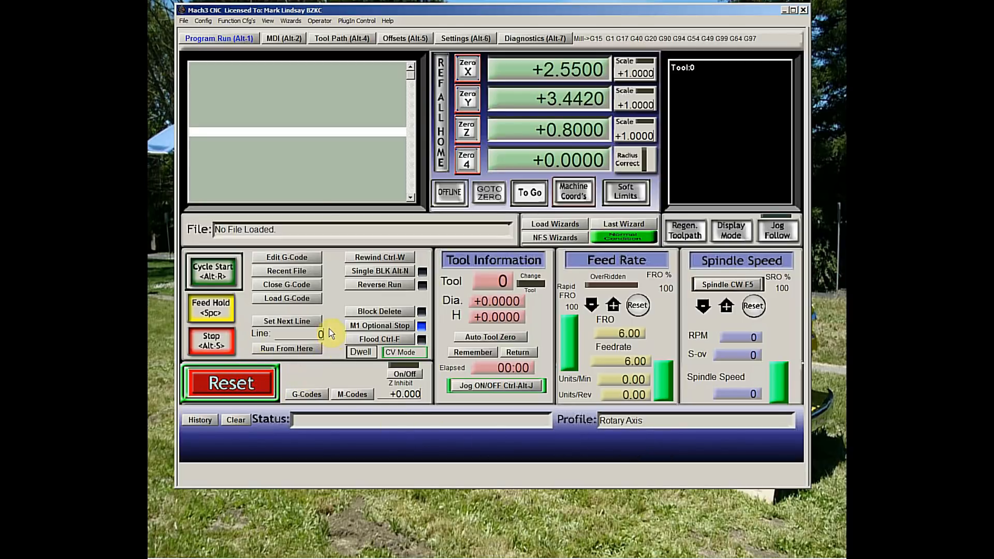
# - Check the EStop input signal's enabled state, pin and active-low setting in the Ports and Pins configuration, and reset the controller
pyautogui.click(204, 23)
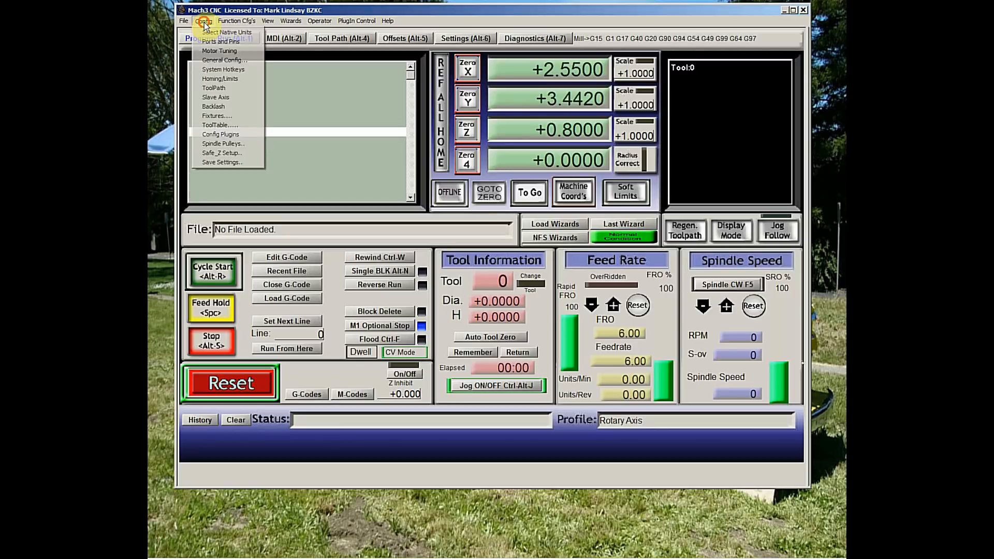
pyautogui.click(221, 44)
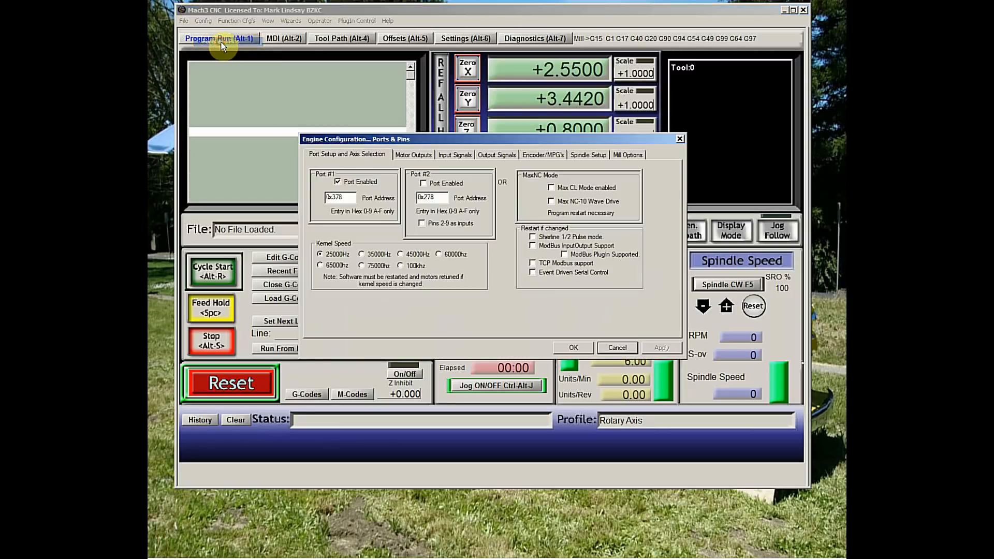
pyautogui.click(458, 155)
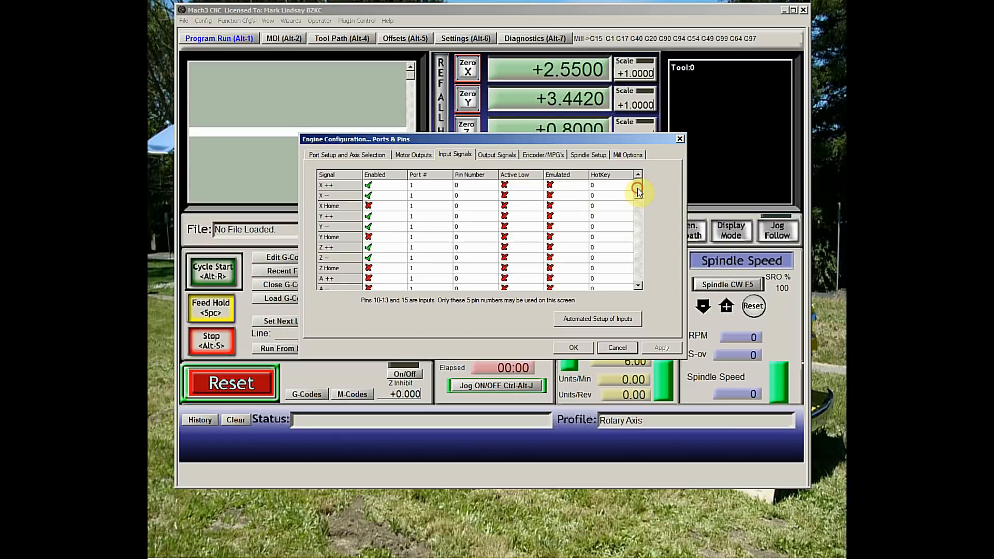
pyautogui.moveTo(637, 188); pyautogui.dragTo(645, 223)
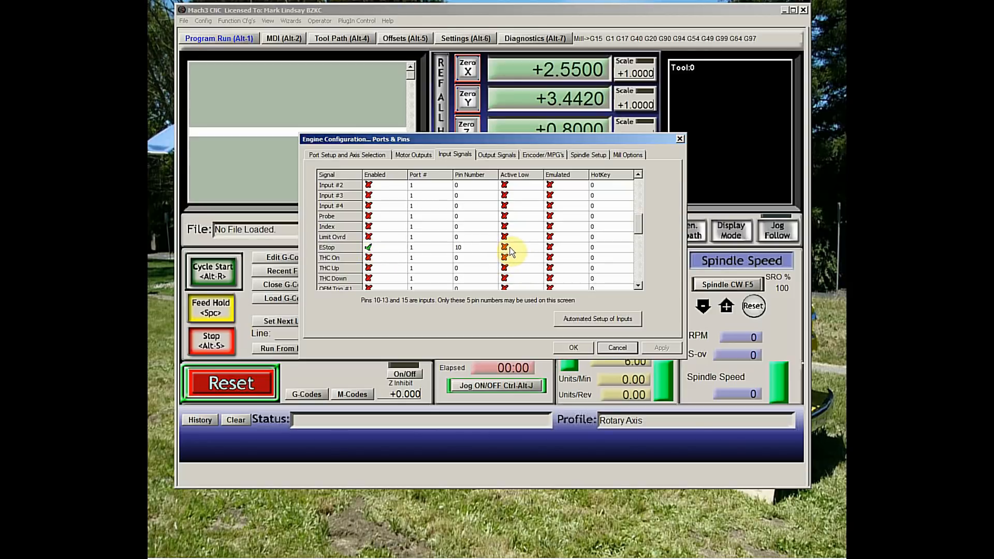
pyautogui.click(572, 348)
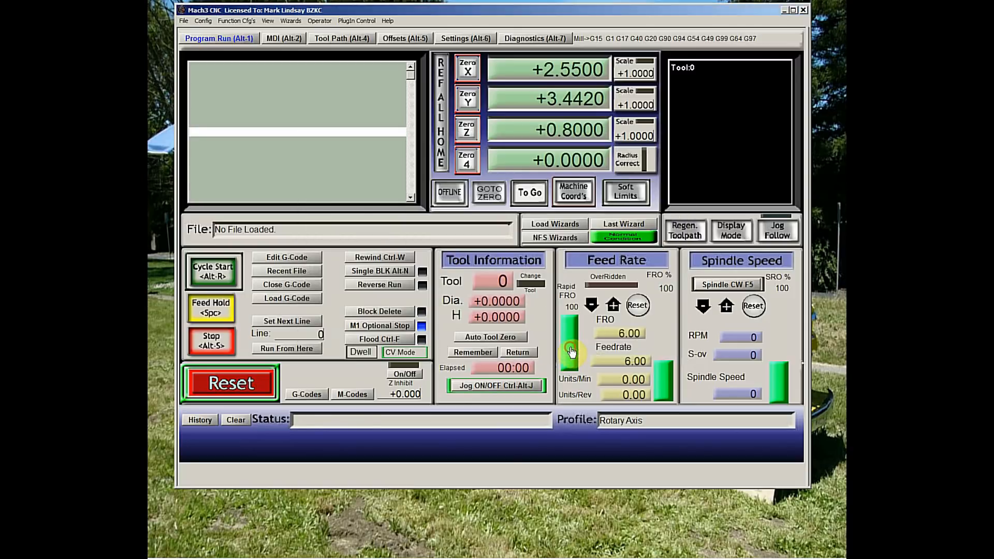
pyautogui.click(230, 382)
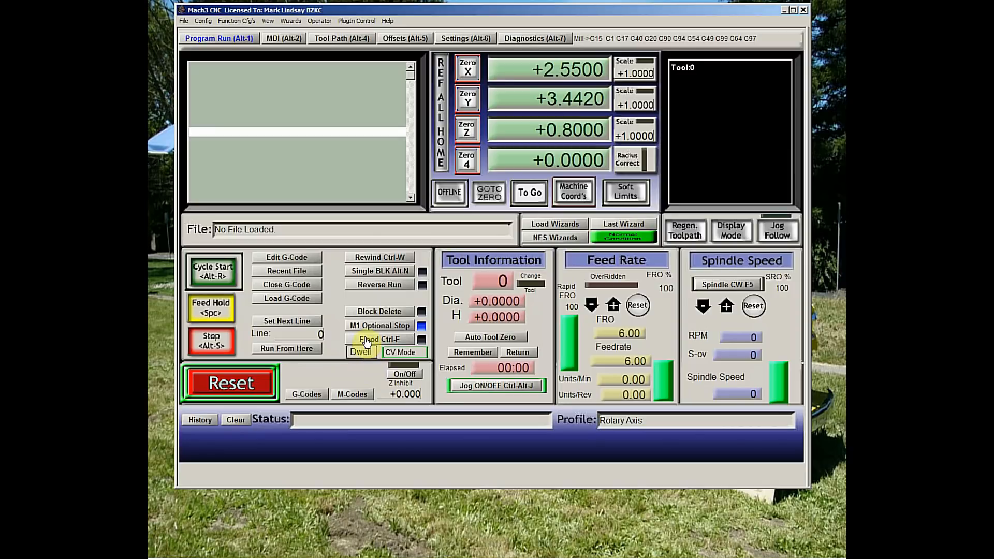
# - Set the native units for motor setup to inches
pyautogui.click(202, 22)
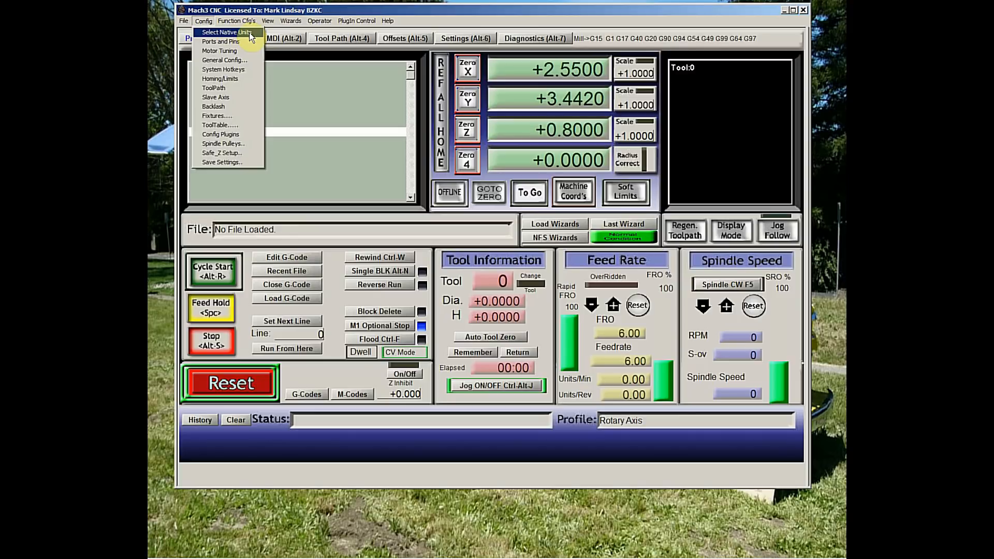
pyautogui.click(228, 32)
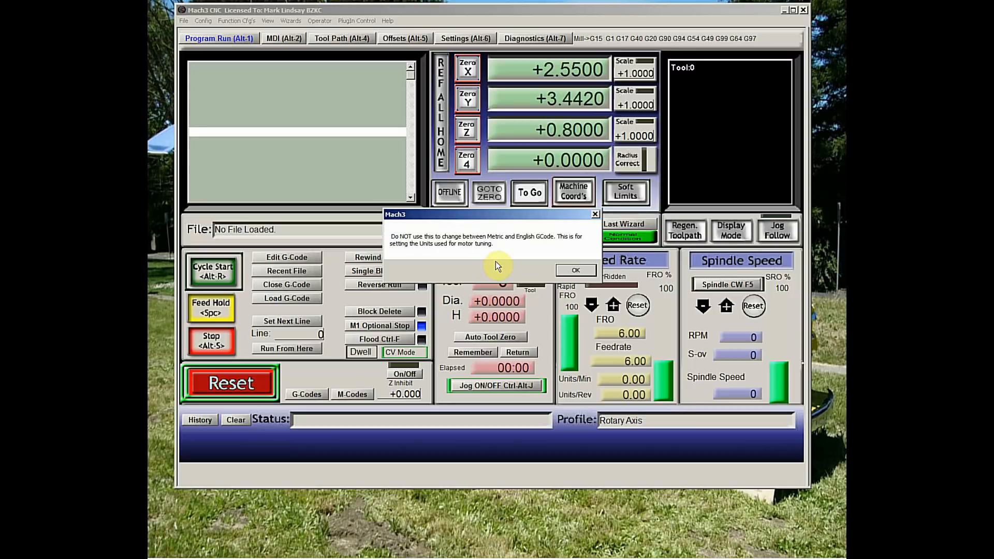
pyautogui.click(580, 270)
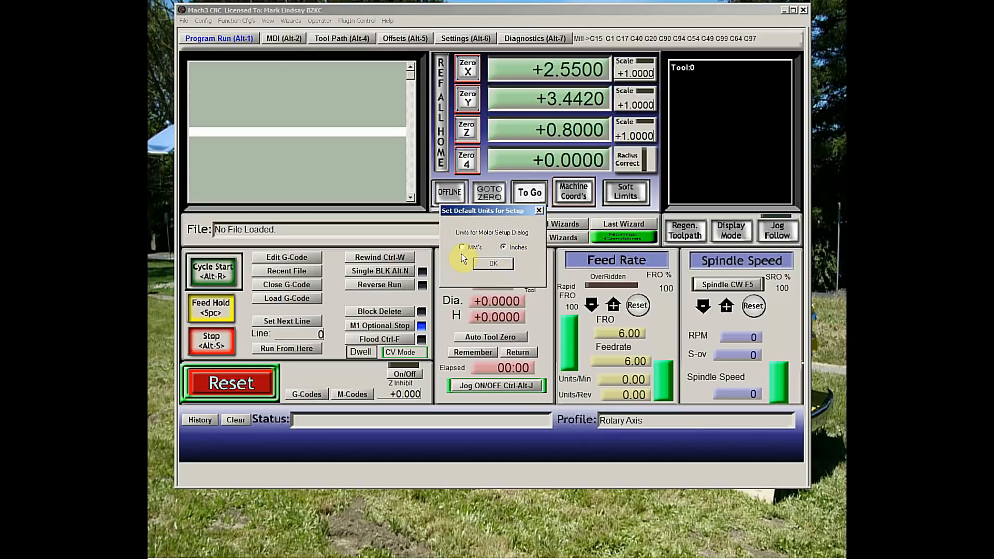
pyautogui.click(496, 265)
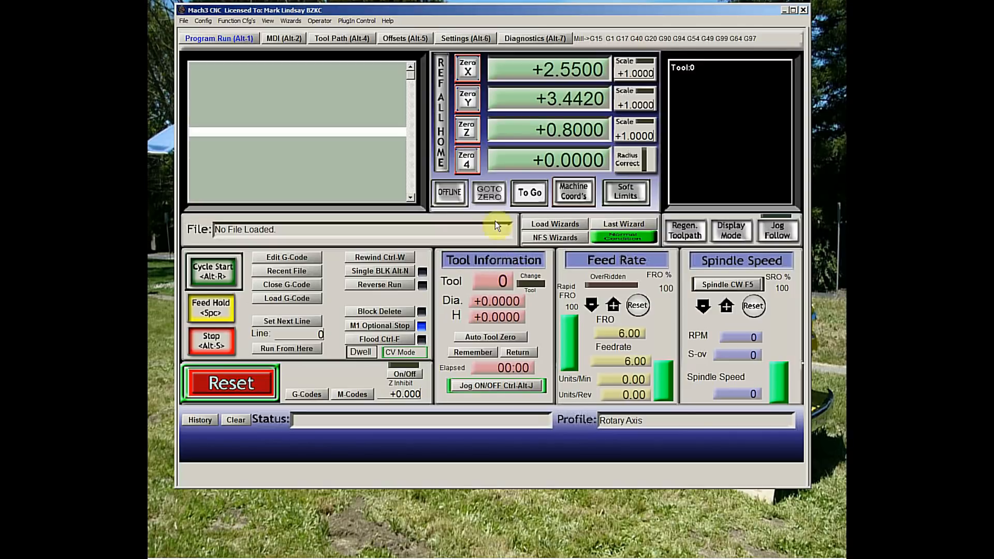
# - Save the Rotary Axis profile's settings
pyautogui.click(203, 20)
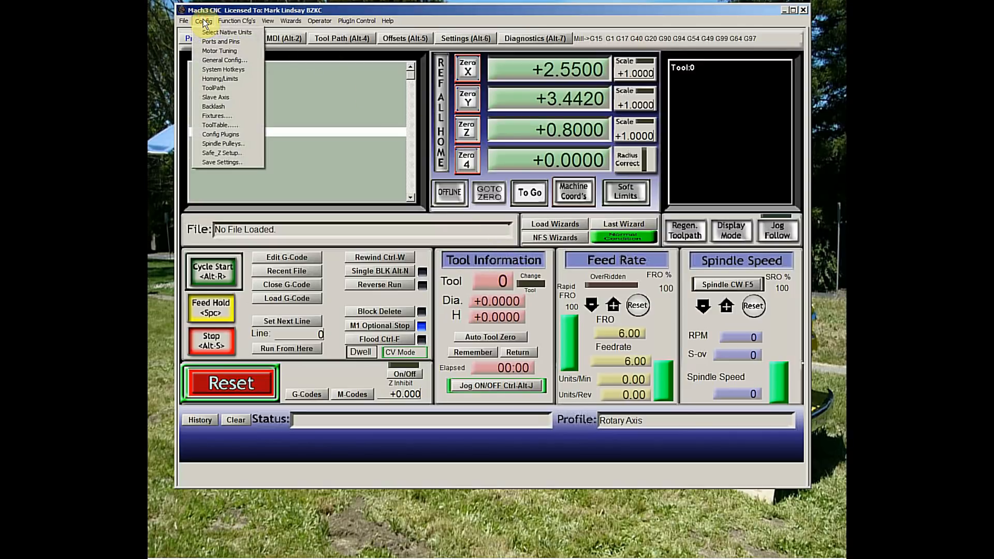
pyautogui.click(234, 161)
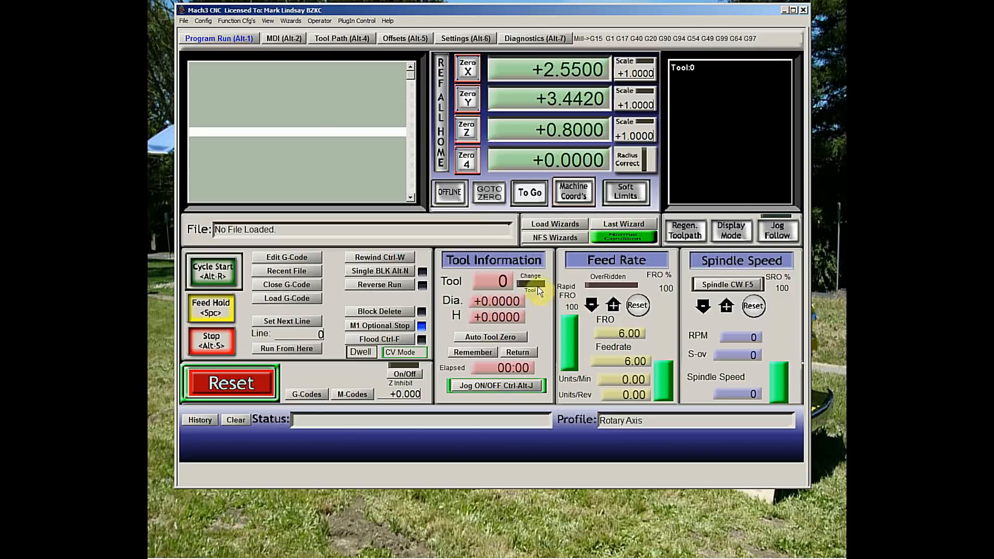
pyautogui.click(203, 21)
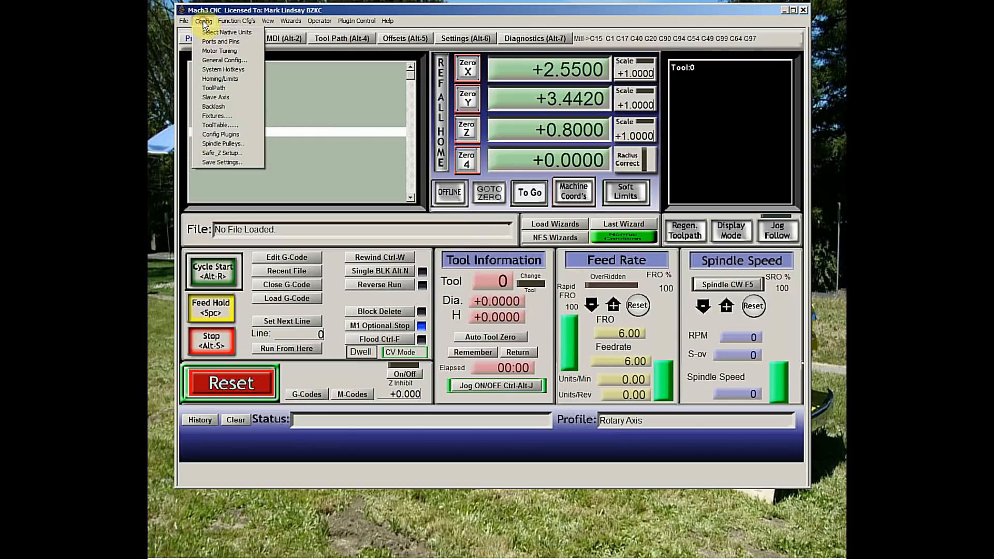
pyautogui.click(253, 162)
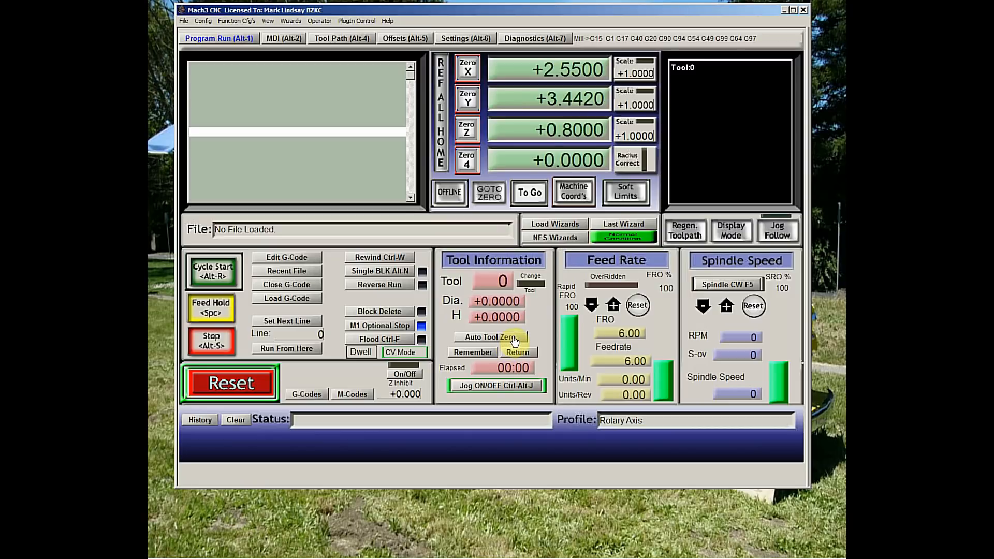
pyautogui.click(204, 21)
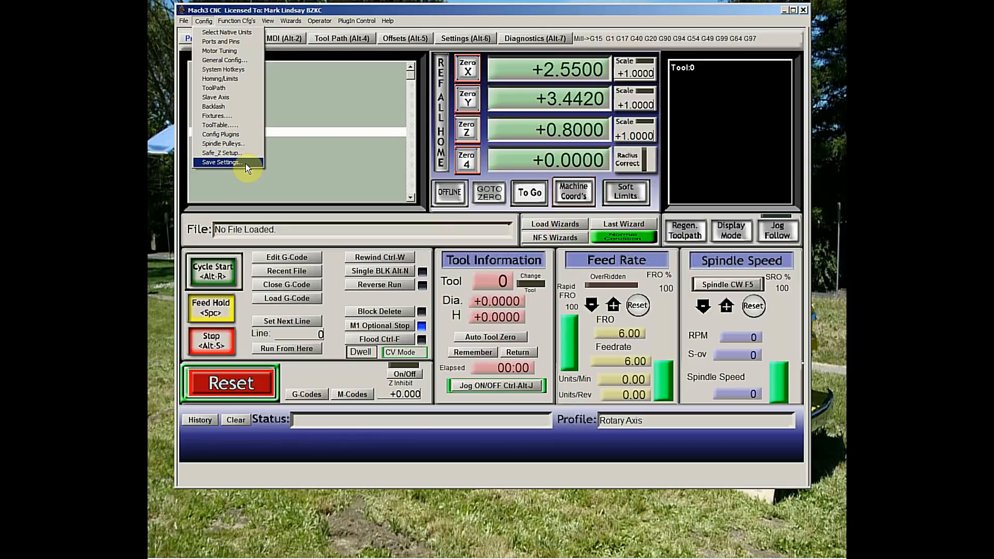
pyautogui.click(492, 8)
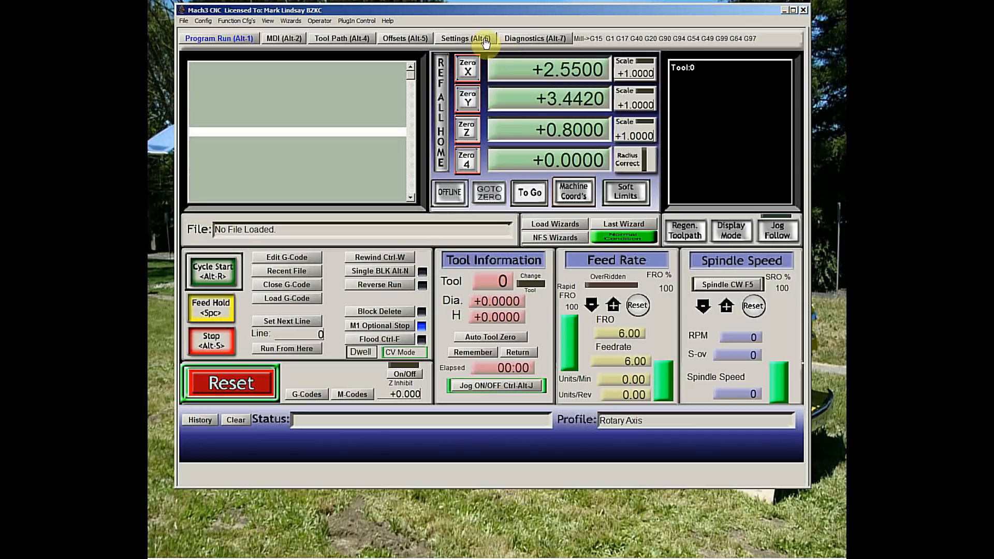
# - Disable the Y axis motor output in the Ports and Pins configuration and set the X axis direction pin to 3
pyautogui.click(207, 20)
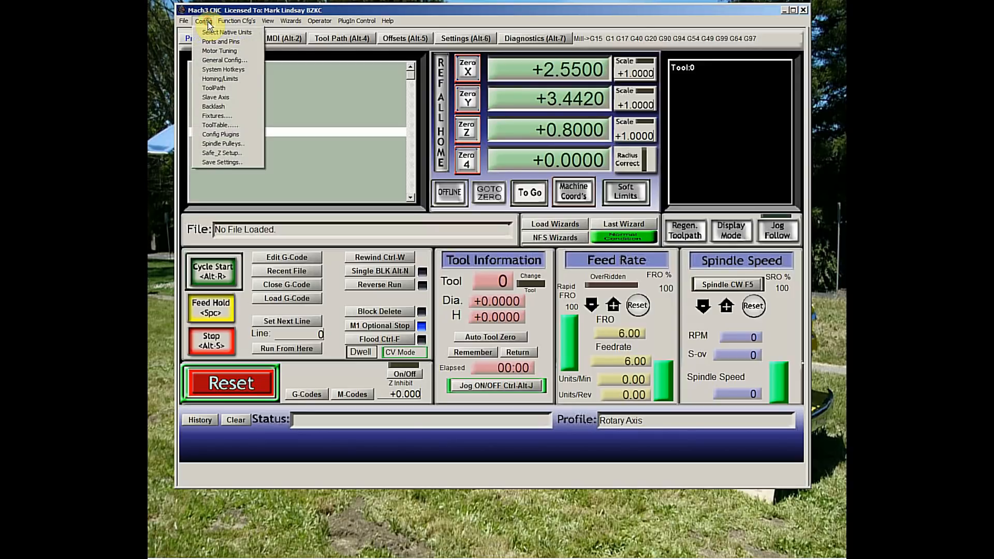
pyautogui.click(239, 42)
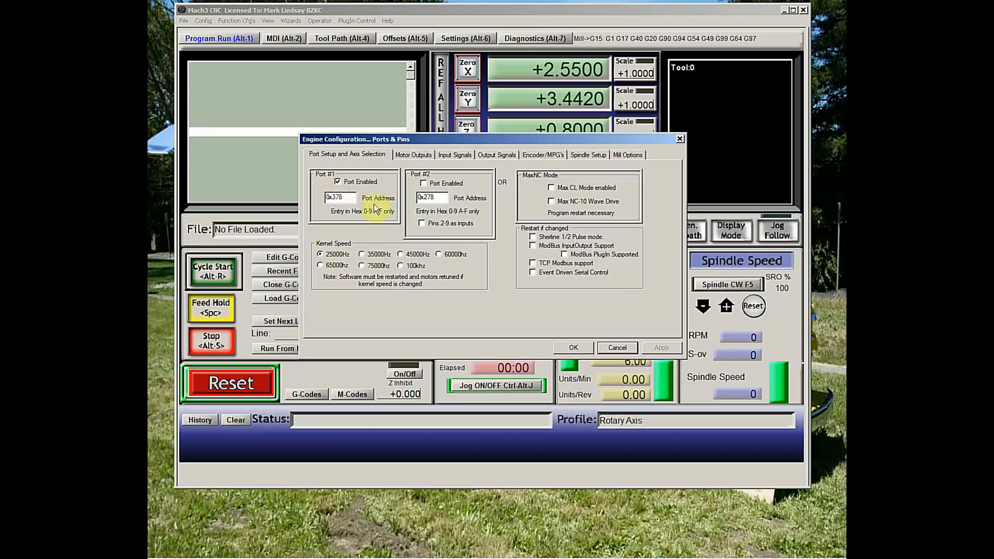
pyautogui.click(416, 155)
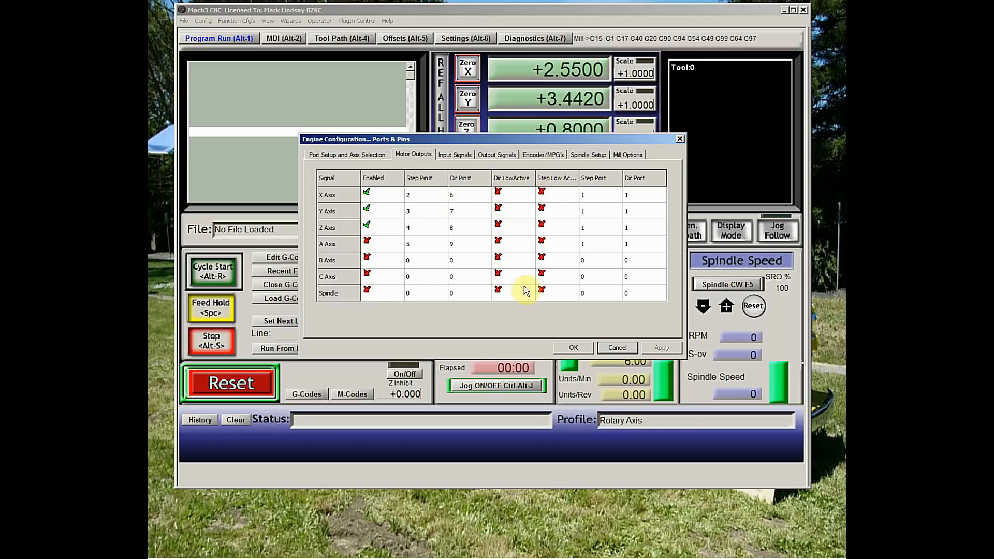
pyautogui.doubleClick(373, 211)
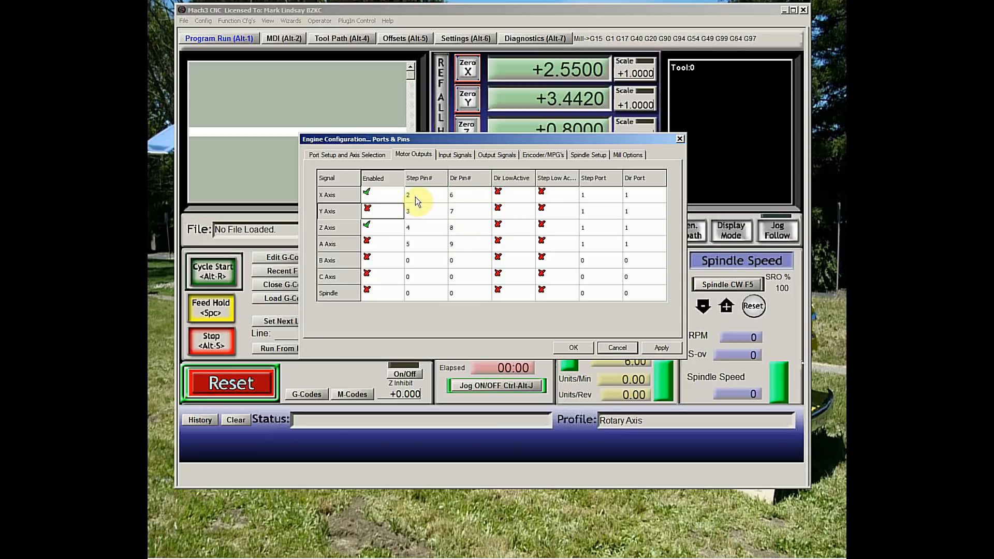
pyautogui.click(456, 195)
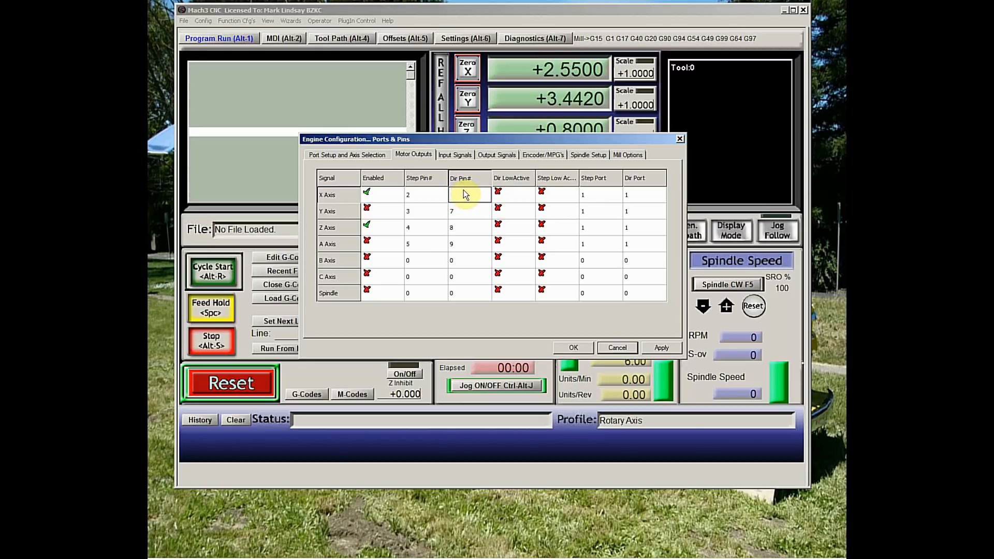
# - Set the Y axis motor output's step pin and direction pin to 0
pyautogui.click(417, 212)
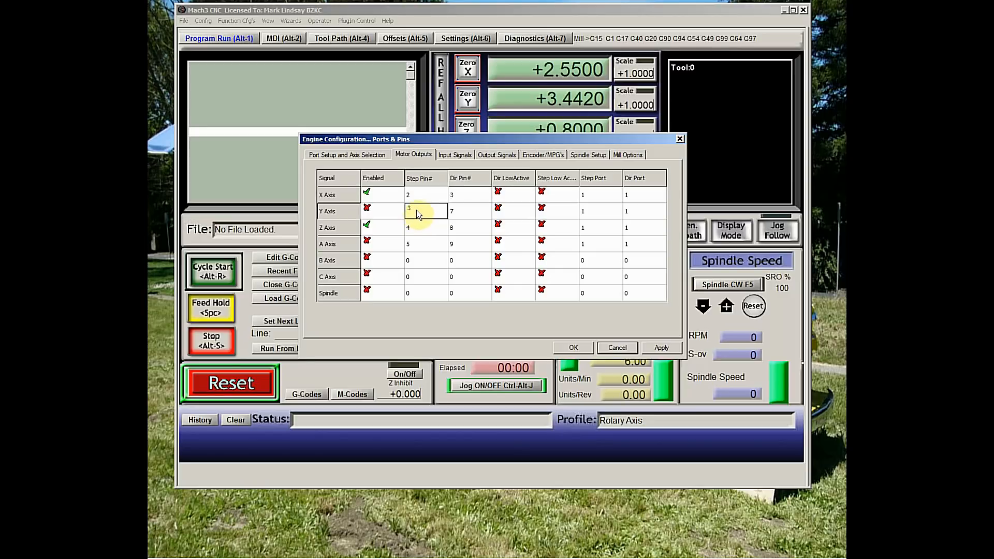
pyautogui.write('0')
pyautogui.click(460, 212)
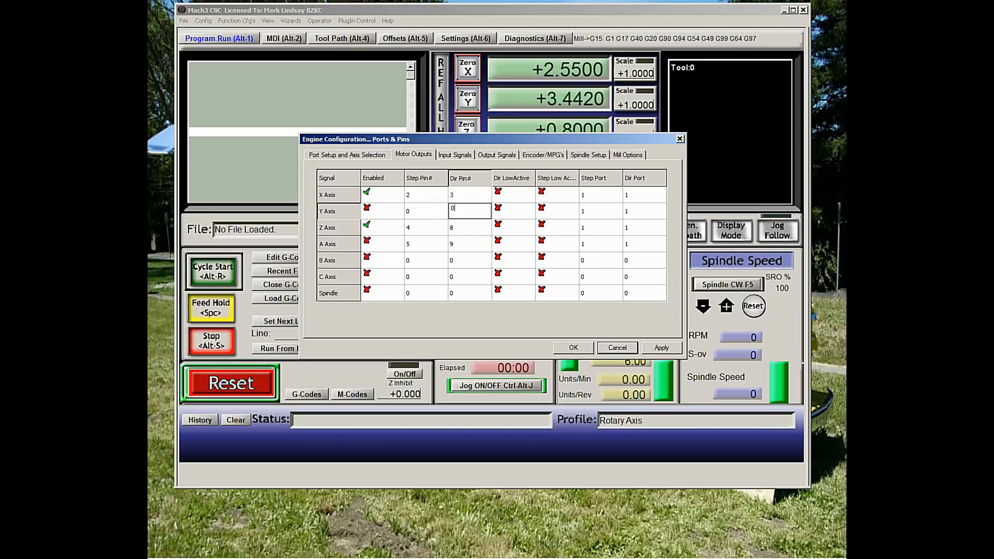
# - Set the Z axis motor output's step pin to 6 and direction pin to 7
pyautogui.click(414, 227)
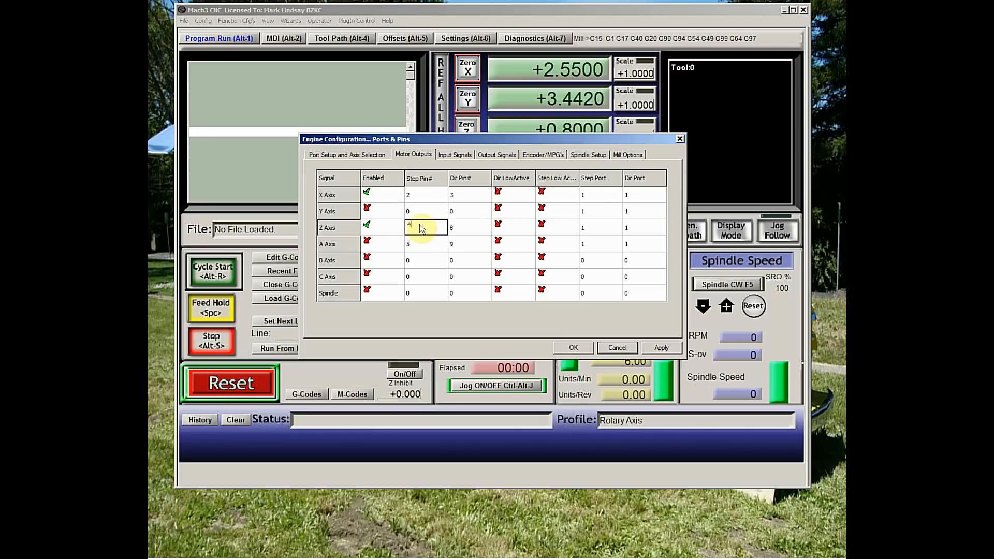
pyautogui.write('6')
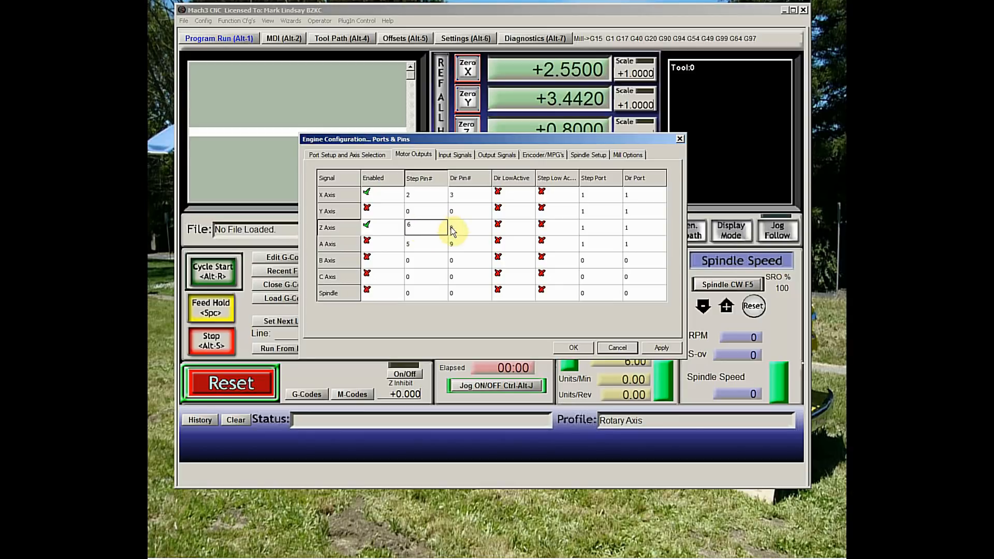
pyautogui.click(454, 226)
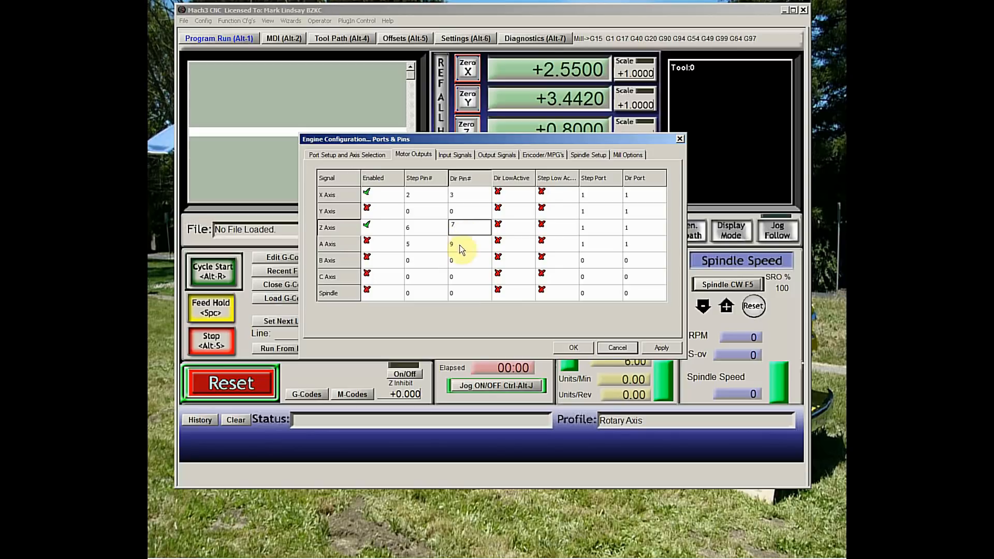
# - Set the A axis motor output's step pin to 8
pyautogui.click(417, 243)
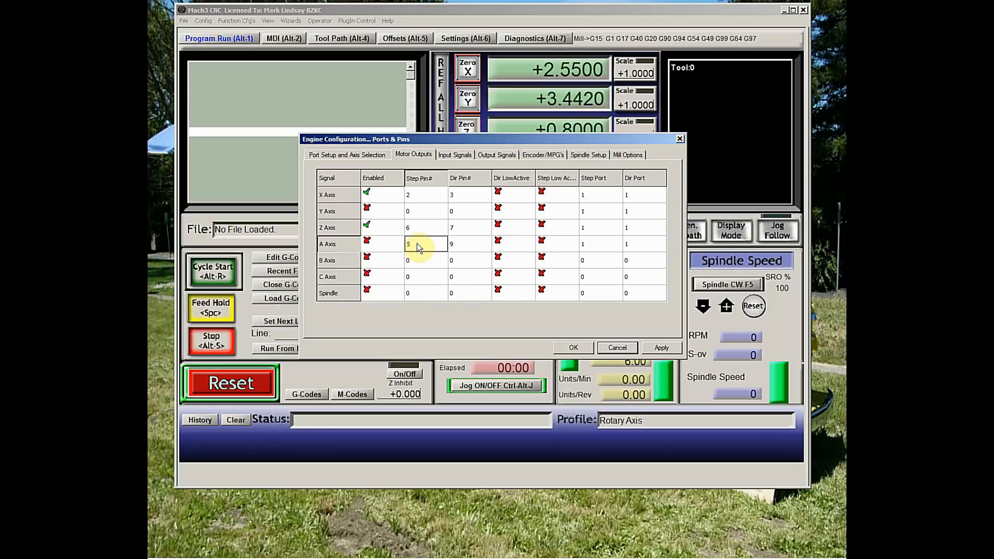
pyautogui.press('BackSpace')
pyautogui.write('8')
pyautogui.click(457, 245)
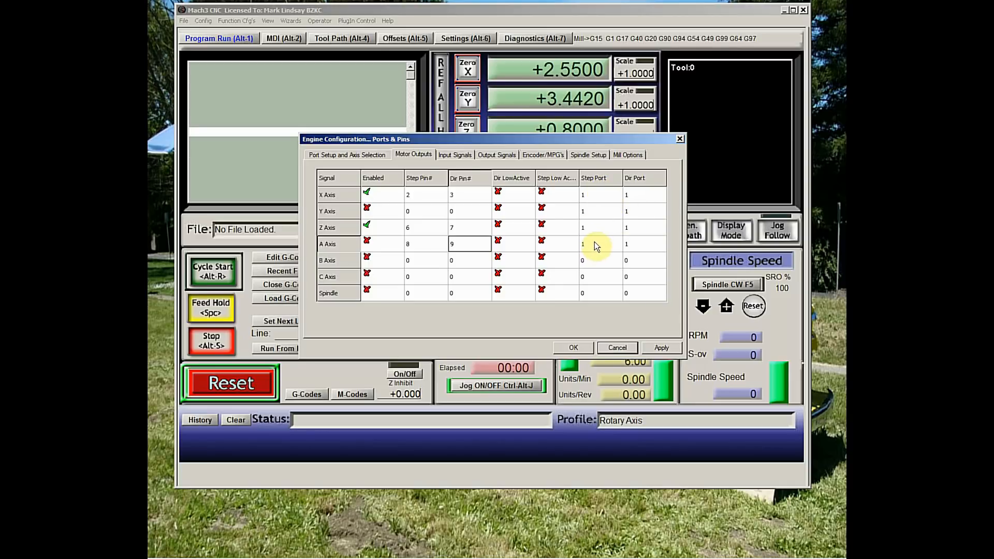
# - Review the port setup, apply the motor output changes, and reset the controller
pyautogui.click(371, 157)
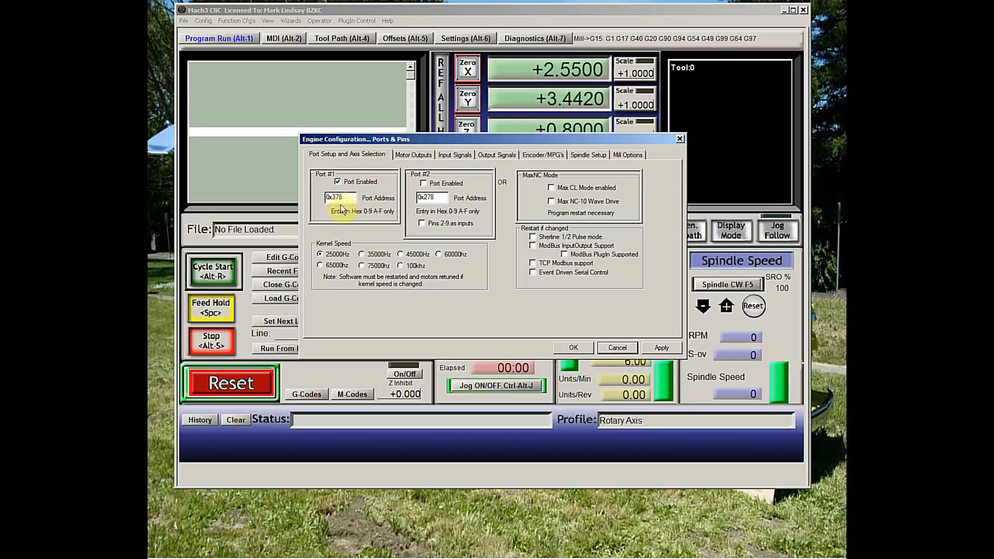
pyautogui.click(413, 155)
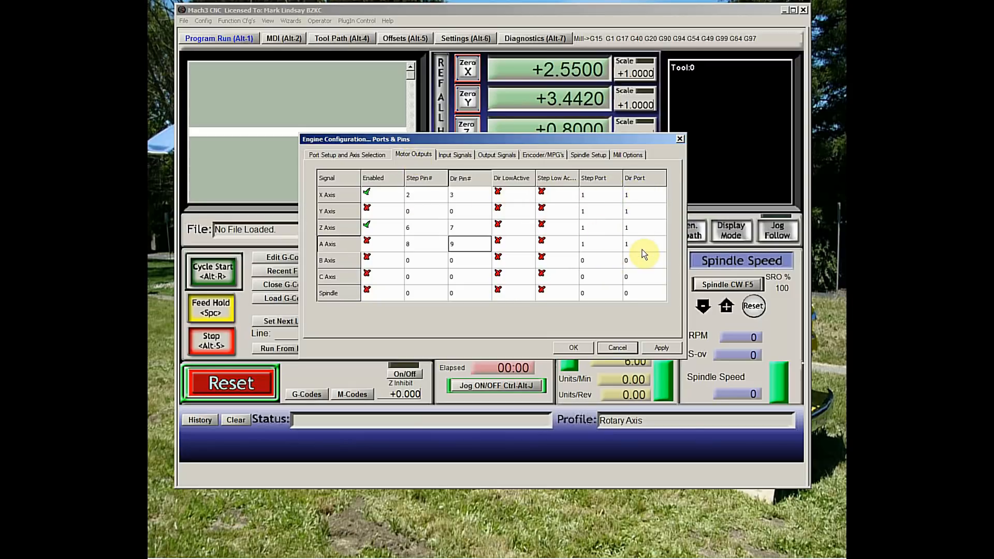
pyautogui.click(662, 348)
pyautogui.click(574, 349)
pyautogui.click(208, 394)
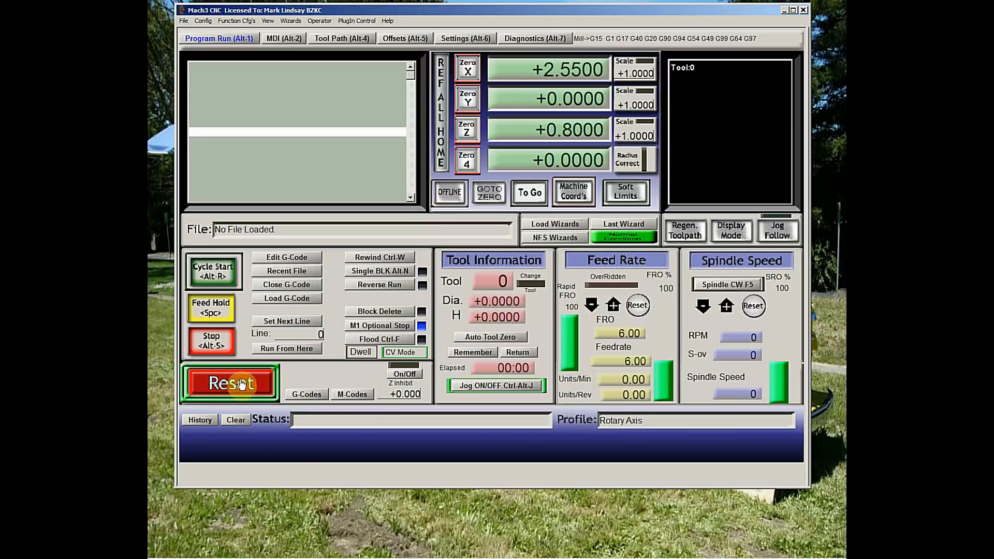
# - Save the motor output configuration to the Rotary Axis profile
pyautogui.click(202, 21)
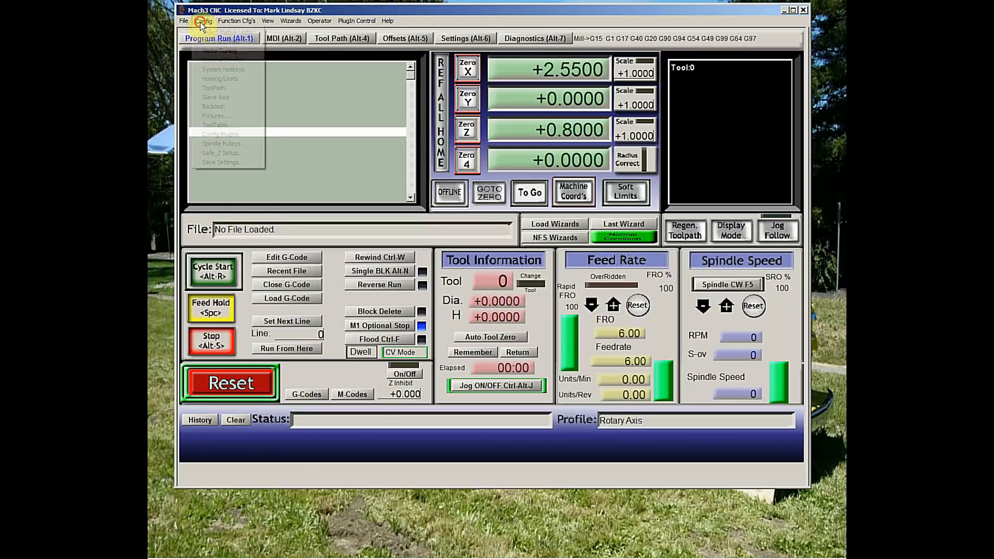
pyautogui.click(237, 163)
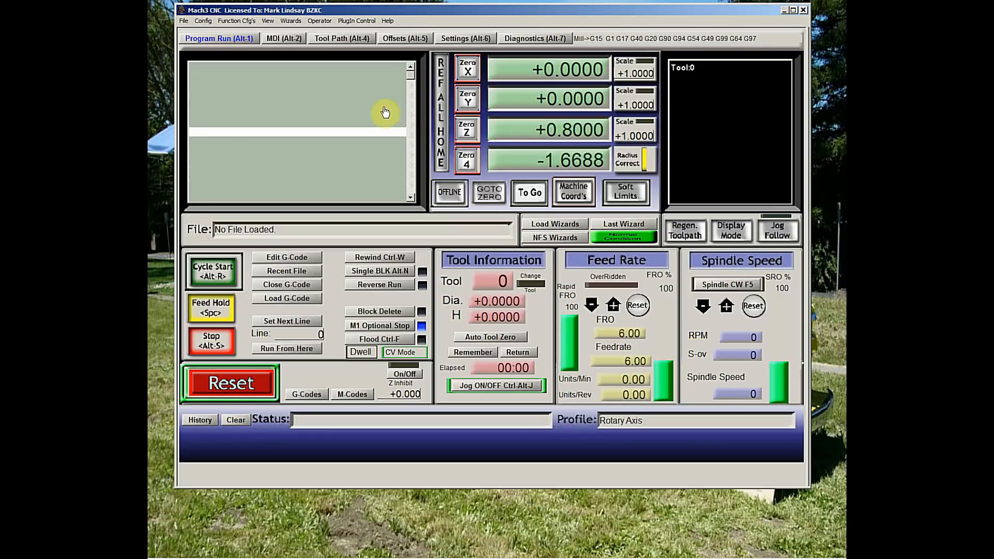
# - Confirm None as the slaved axis for the X, Y and Z axes, and reset the controller
pyautogui.click(204, 21)
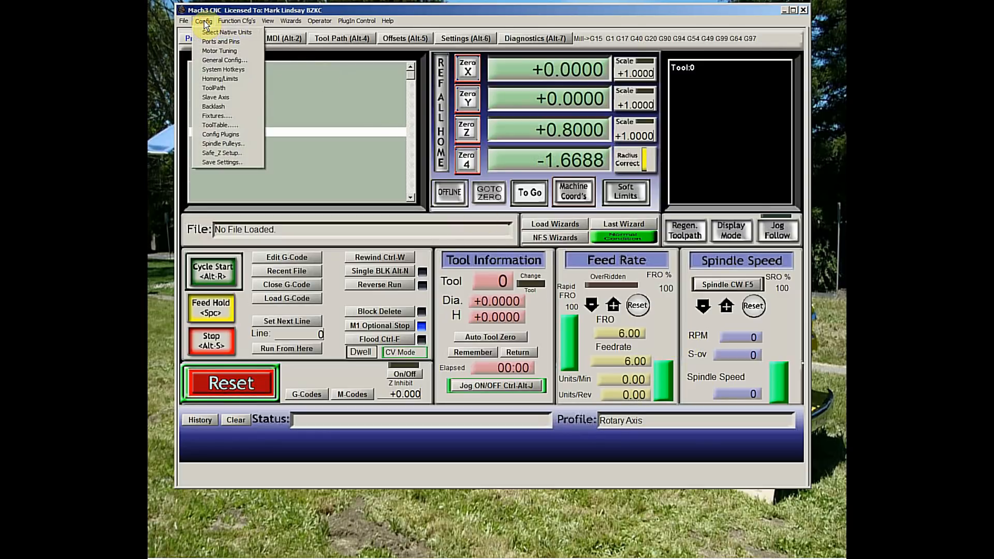
pyautogui.click(227, 97)
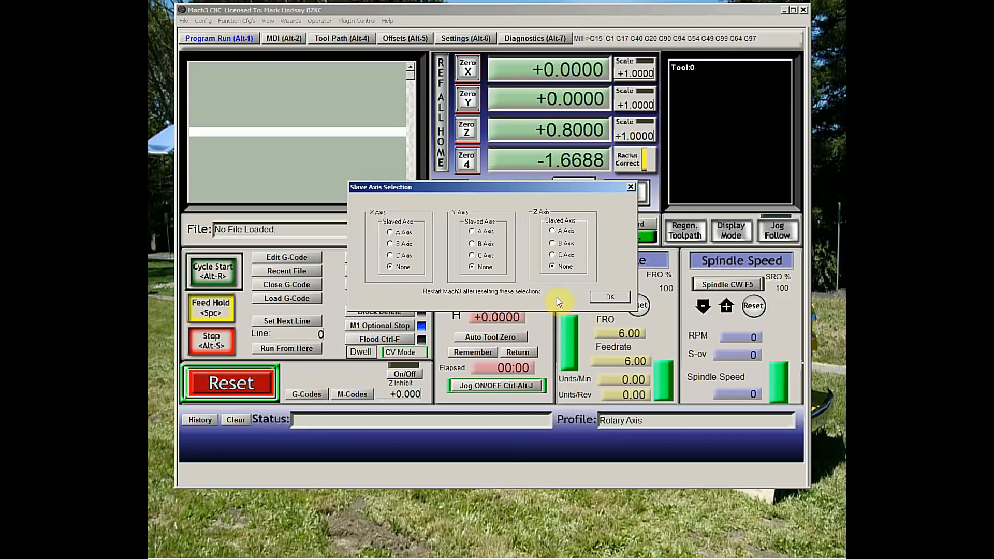
pyautogui.click(607, 299)
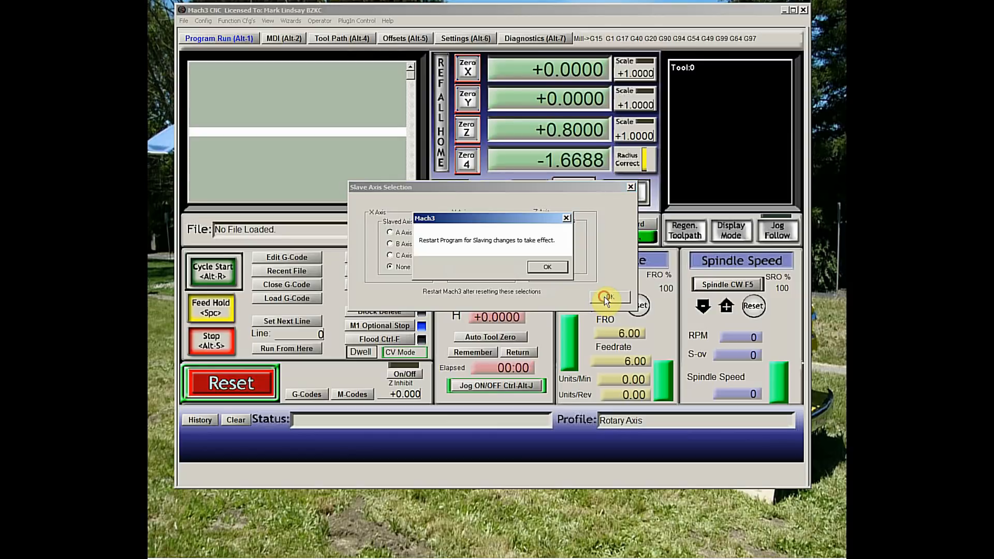
pyautogui.click(546, 268)
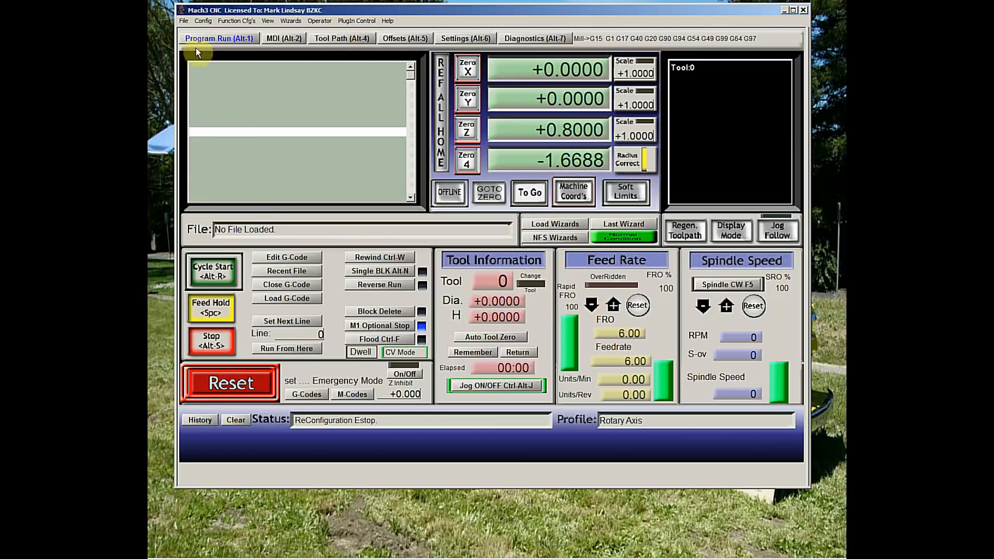
pyautogui.click(246, 380)
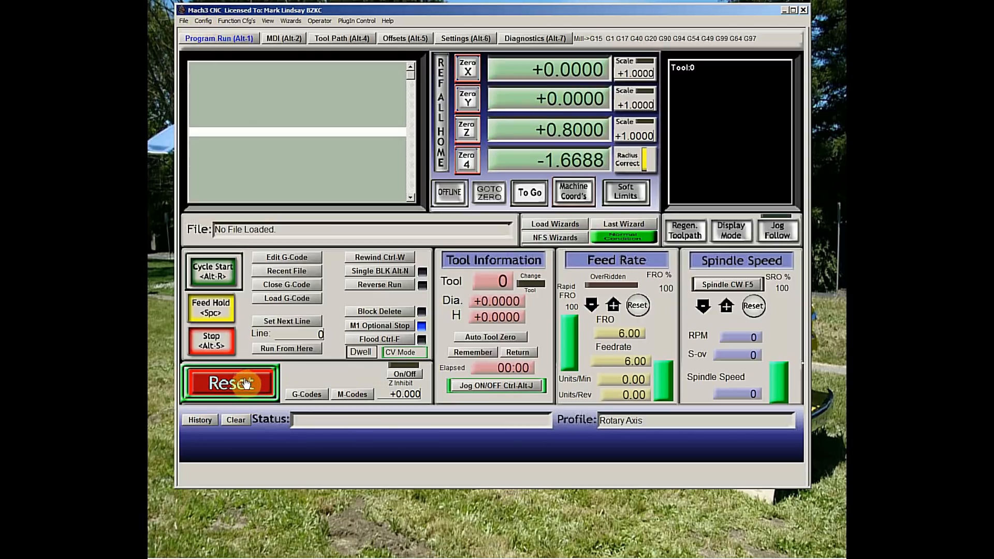
# - Save the profile settings with the confirmed slave axis selection
pyautogui.click(203, 22)
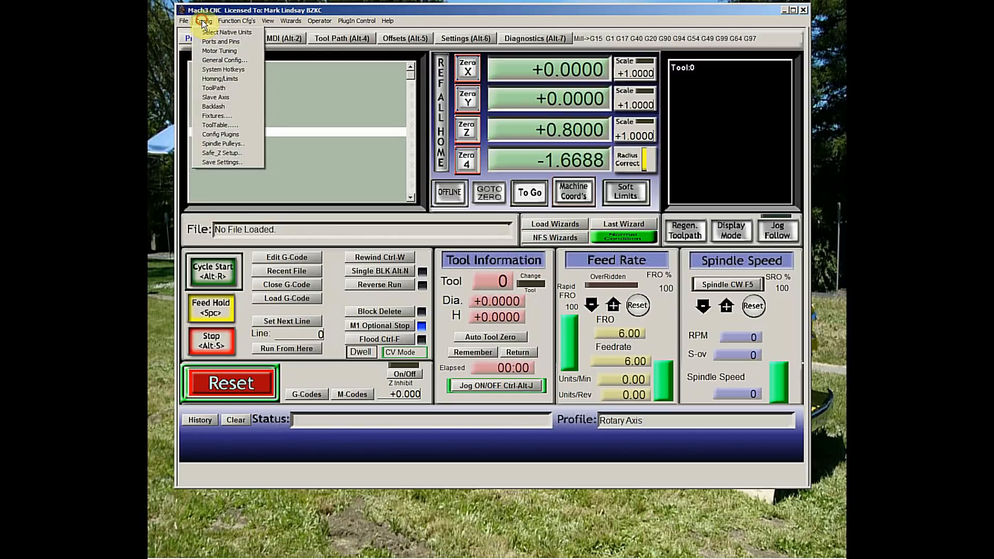
pyautogui.click(234, 163)
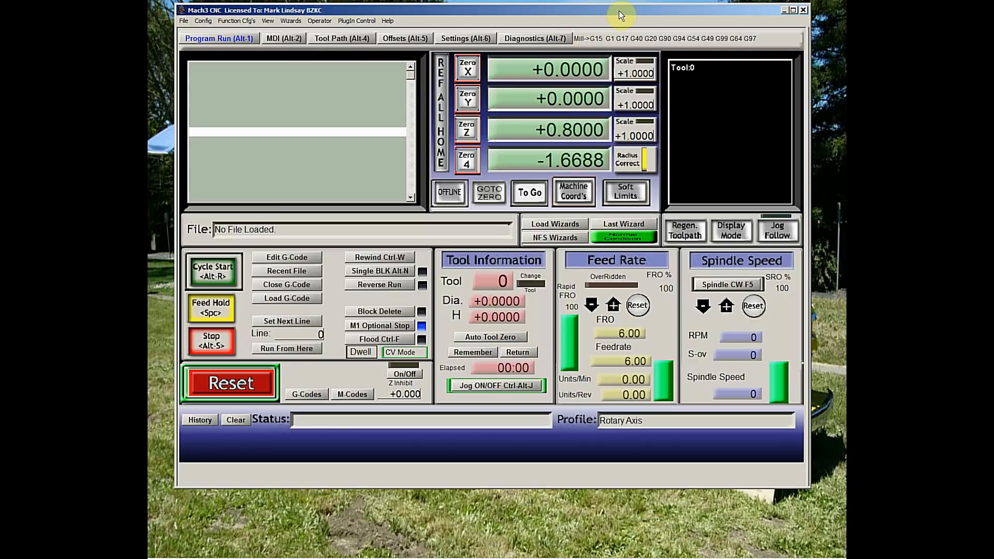
pyautogui.click(240, 161)
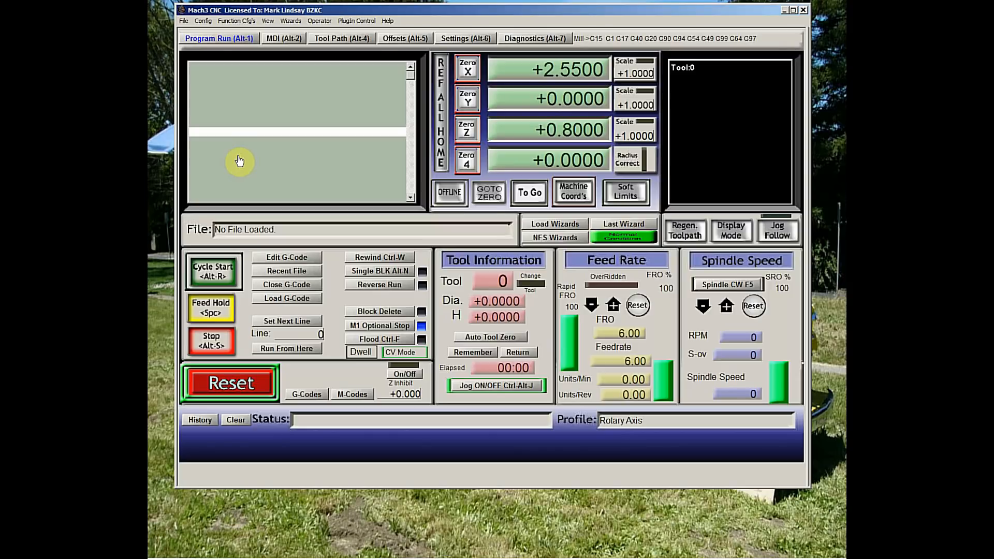
# - Review and accept the General Logic Configuration options, and save the profile settings
pyautogui.click(203, 21)
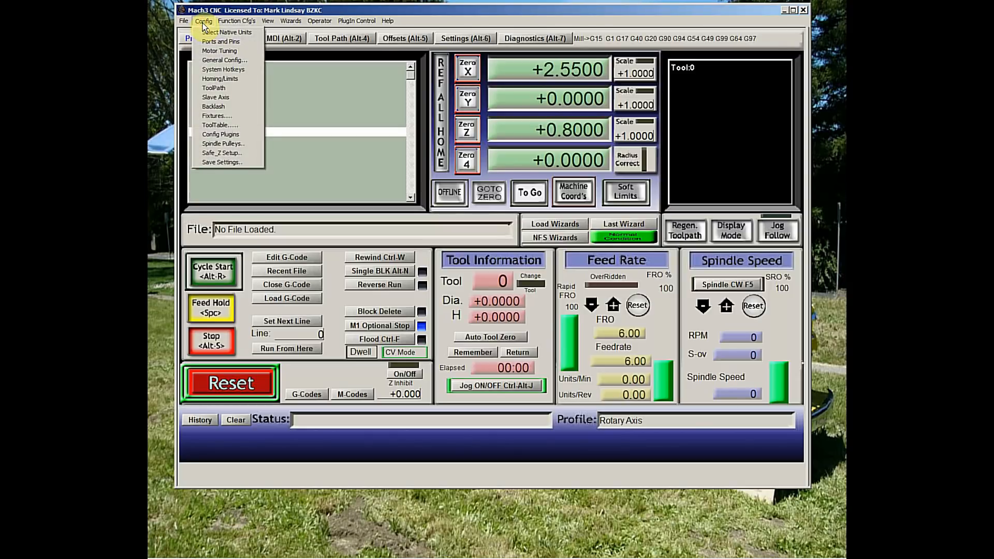
pyautogui.click(244, 60)
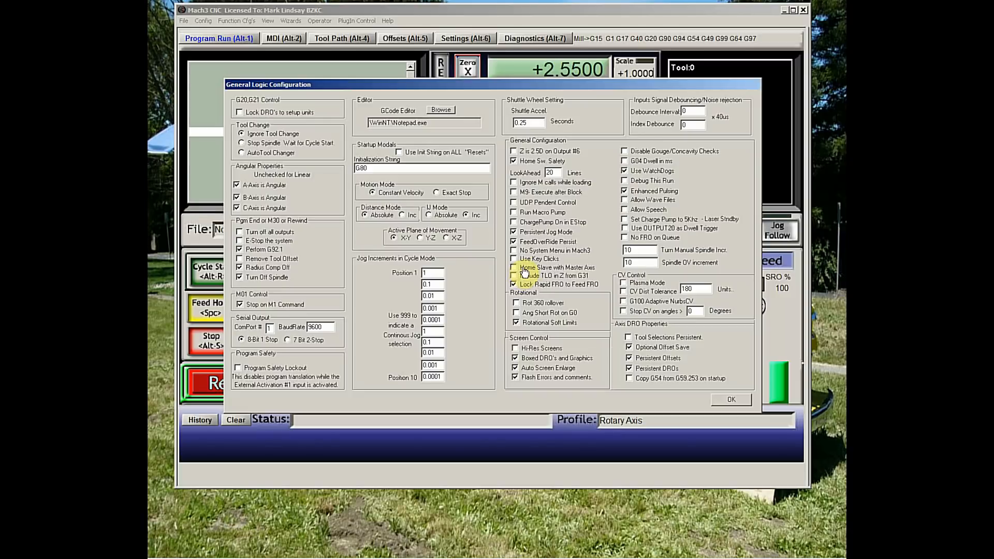
pyautogui.click(733, 400)
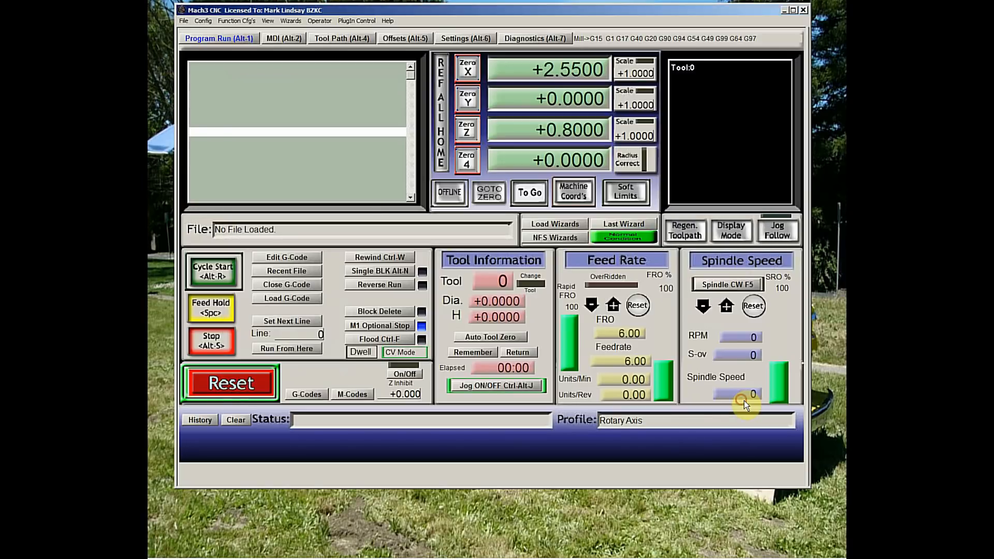
pyautogui.click(202, 21)
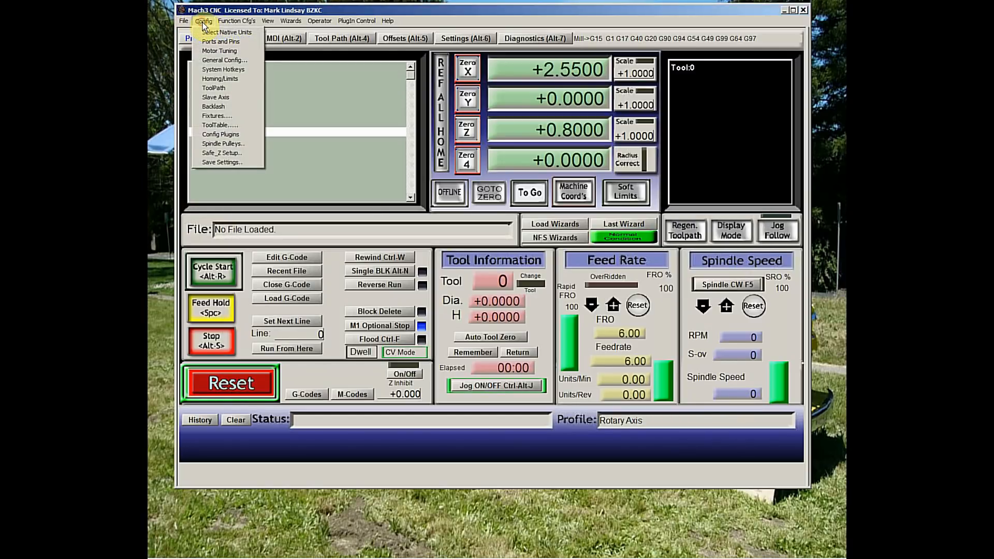
pyautogui.click(226, 160)
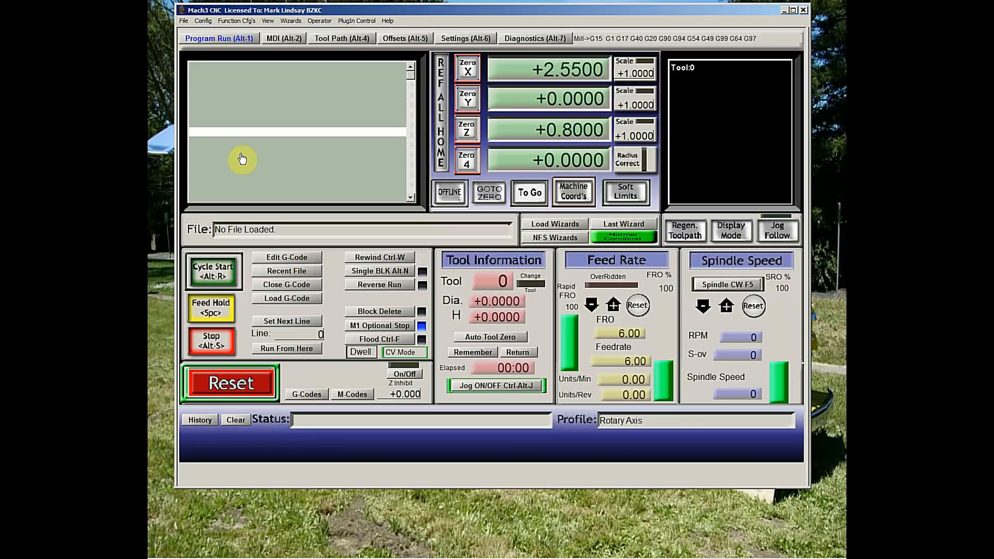
pyautogui.click(204, 21)
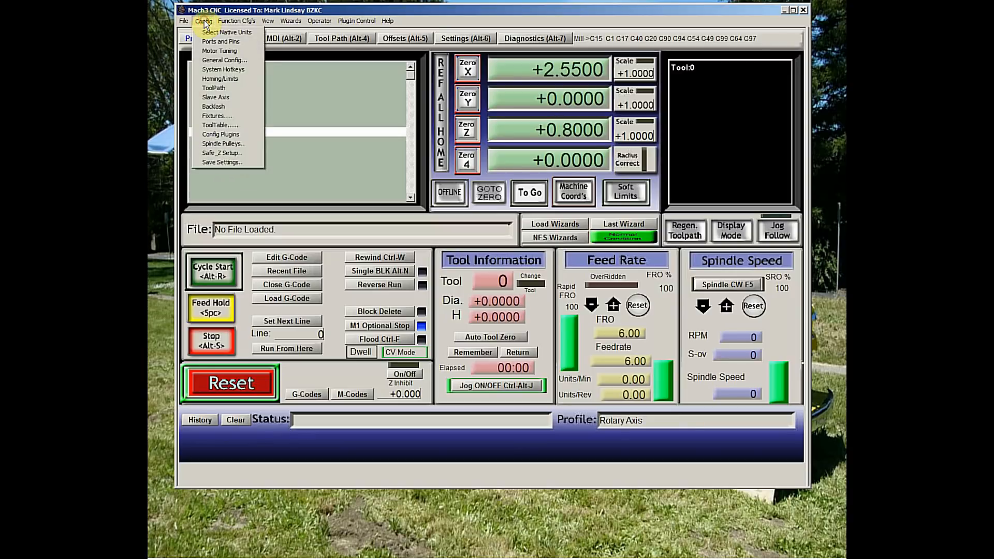
pyautogui.click(228, 50)
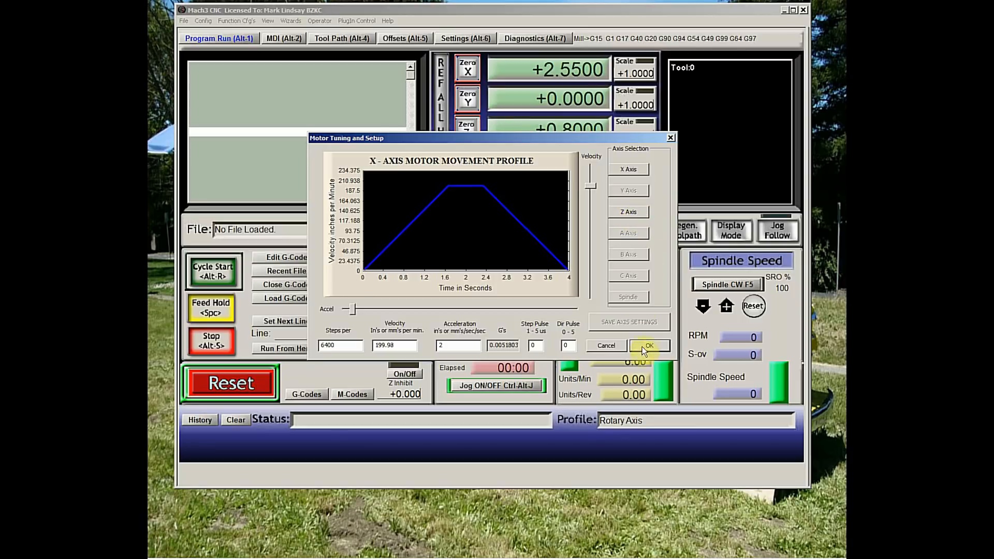
pyautogui.click(605, 347)
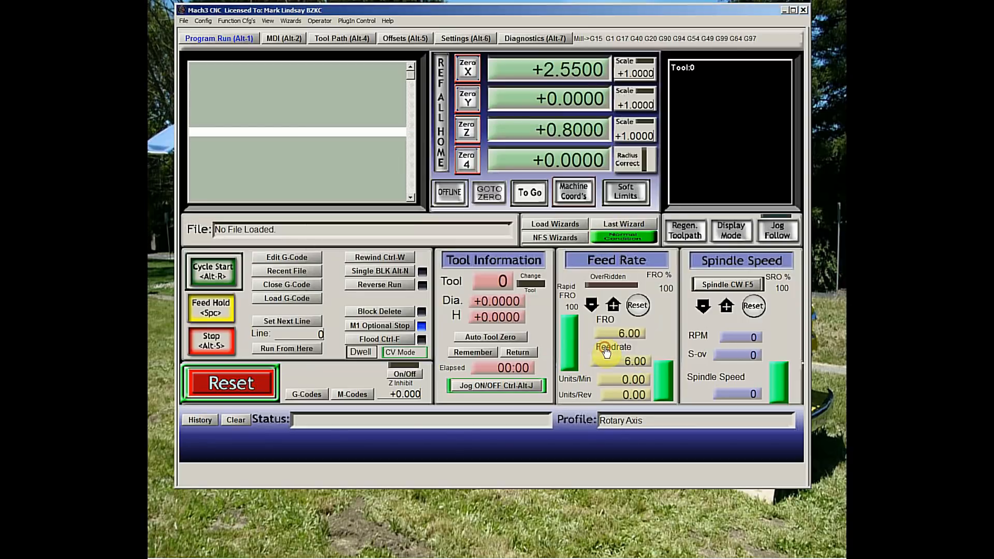
# - Enable the A axis motor output in the ports and pins configuration, and save the settings after resetting the controller
pyautogui.click(202, 20)
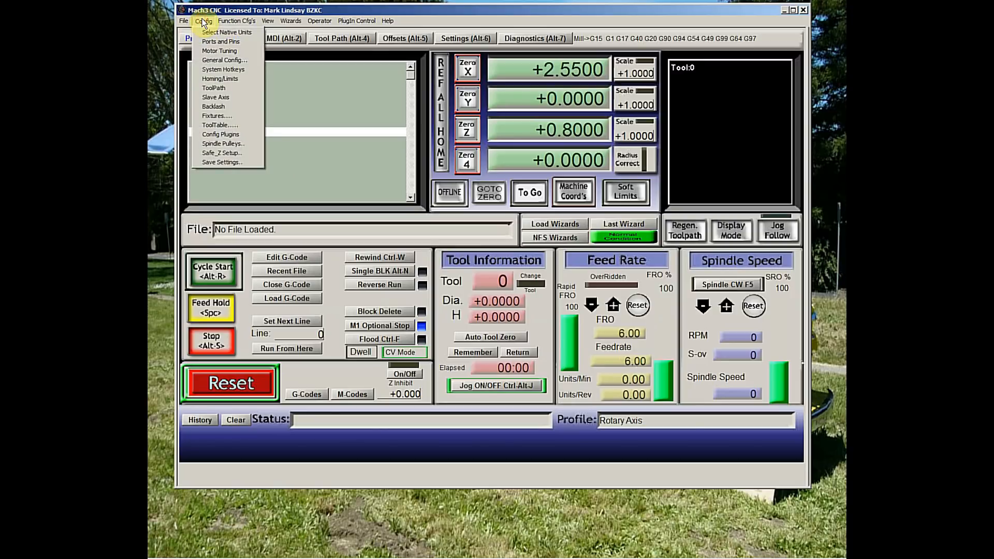
pyautogui.click(219, 41)
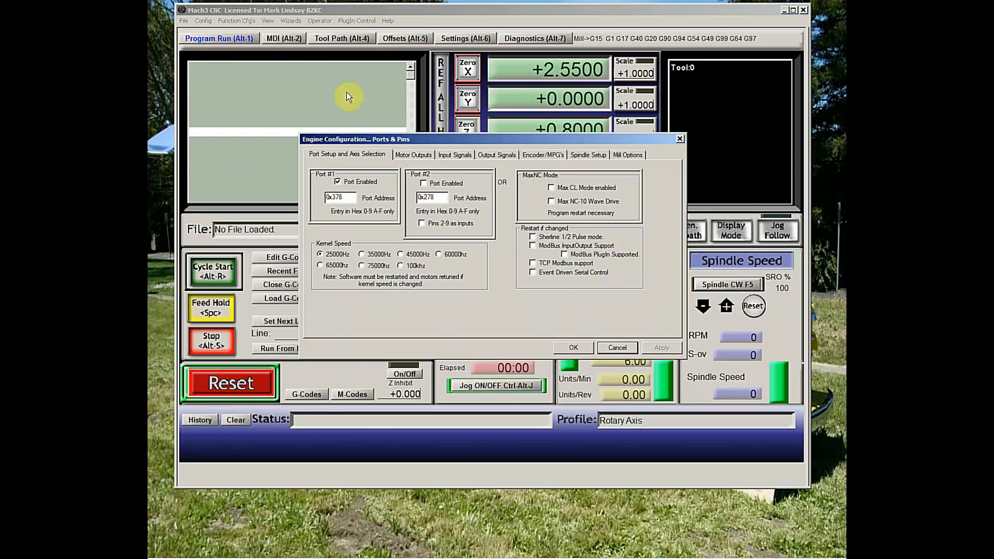
pyautogui.click(417, 154)
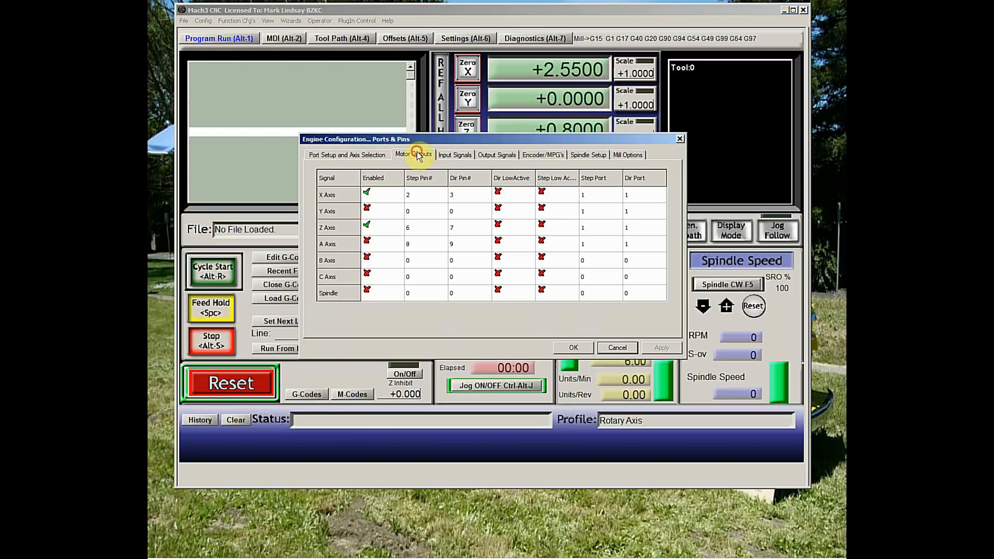
pyautogui.click(378, 244)
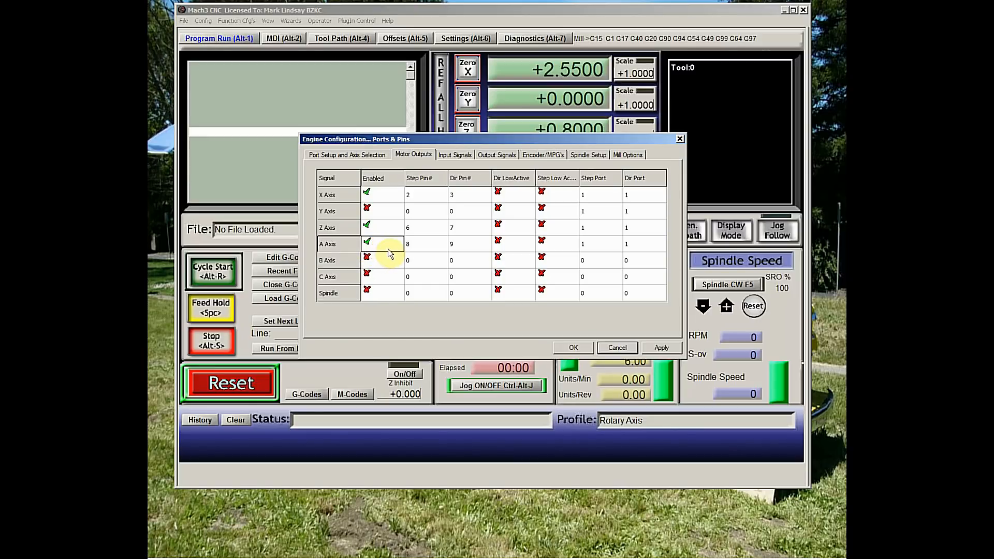
pyautogui.click(663, 348)
pyautogui.click(574, 349)
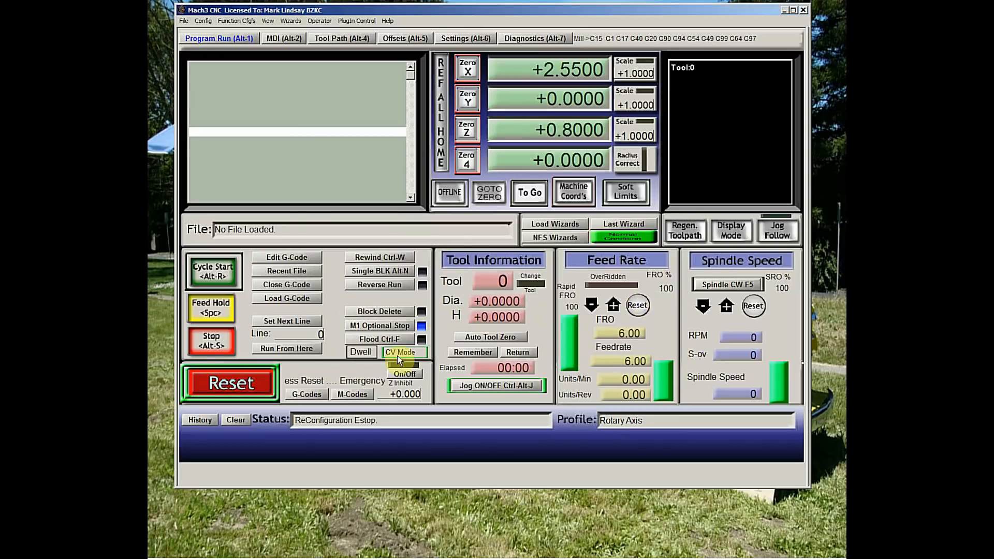
pyautogui.click(229, 381)
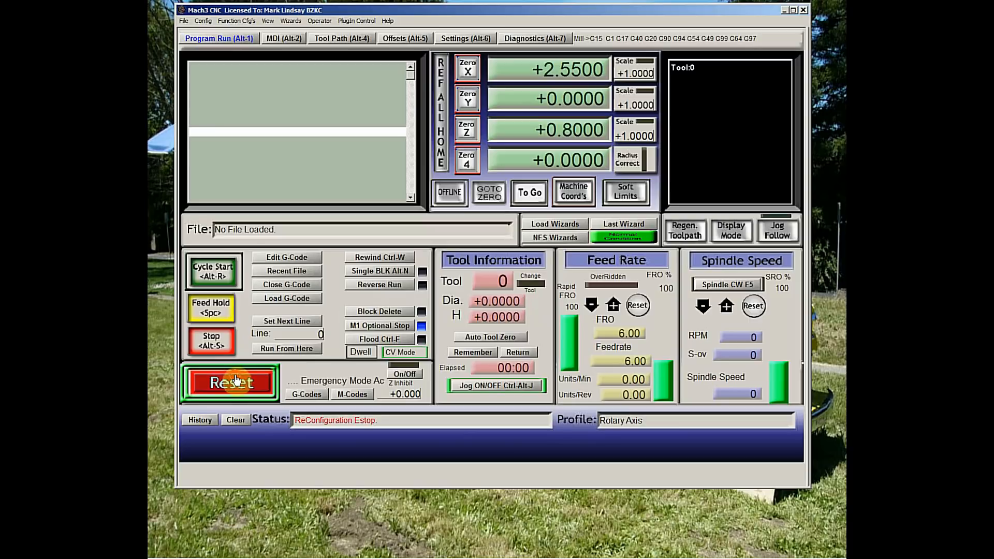
pyautogui.click(203, 23)
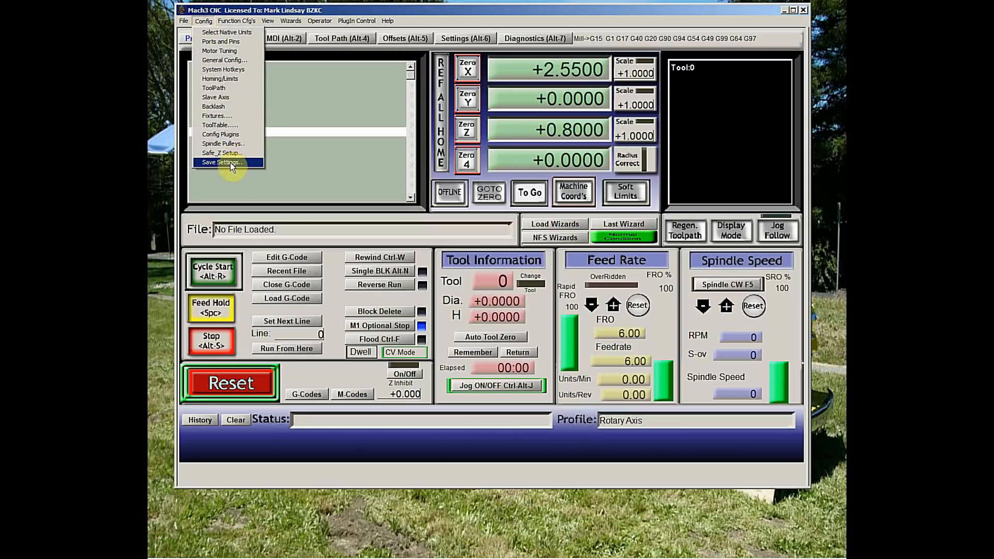
pyautogui.click(231, 162)
# - Examine the motor tuning movement profiles of the X, Z and A axes
pyautogui.click(204, 22)
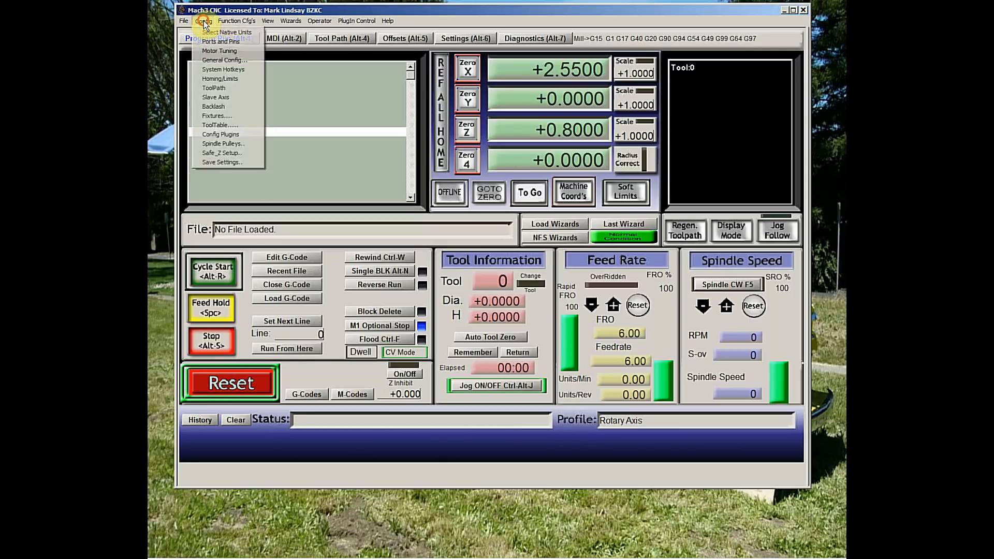
pyautogui.click(219, 51)
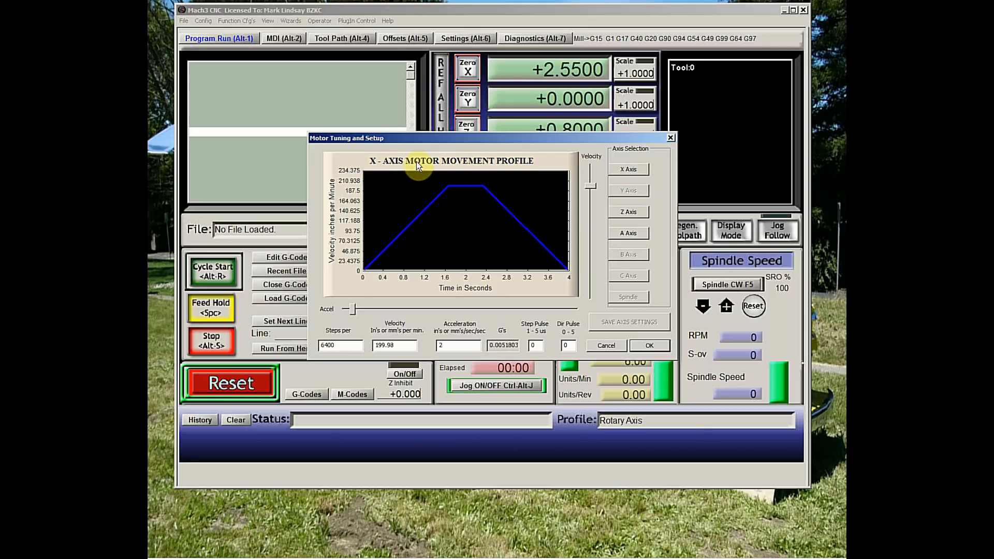
pyautogui.click(634, 214)
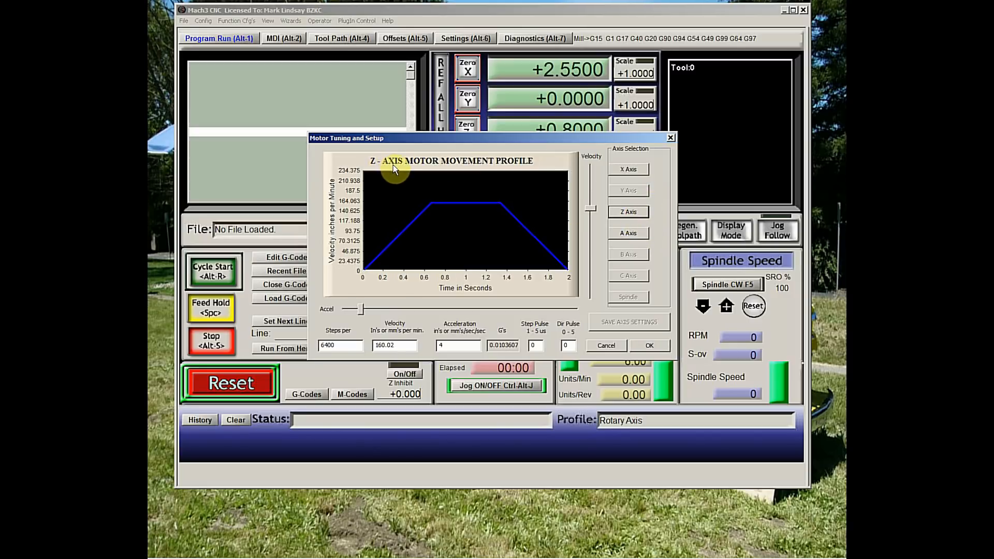
pyautogui.click(629, 234)
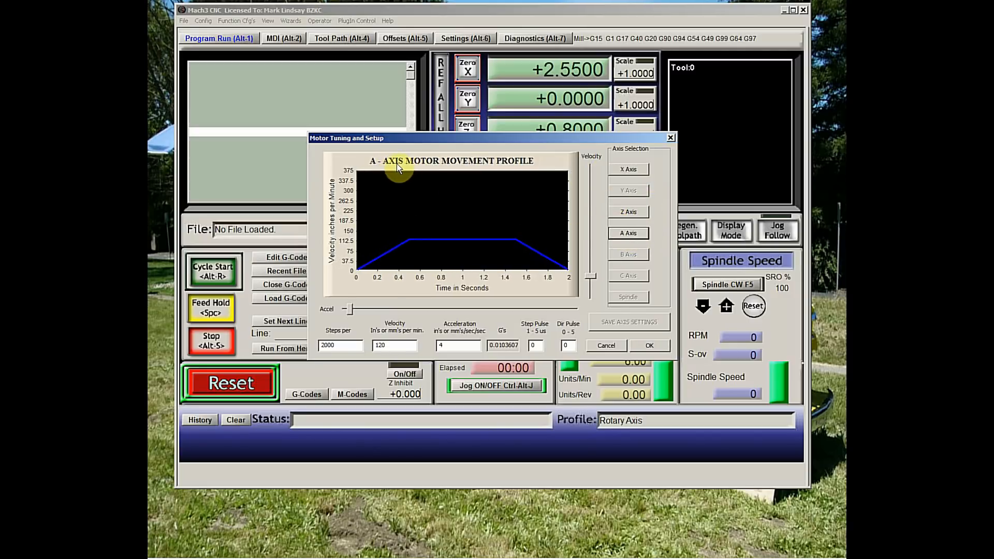
# - Set the X axis motor's velocity to 100 and acceleration to 4, and save the axis settings
pyautogui.click(643, 173)
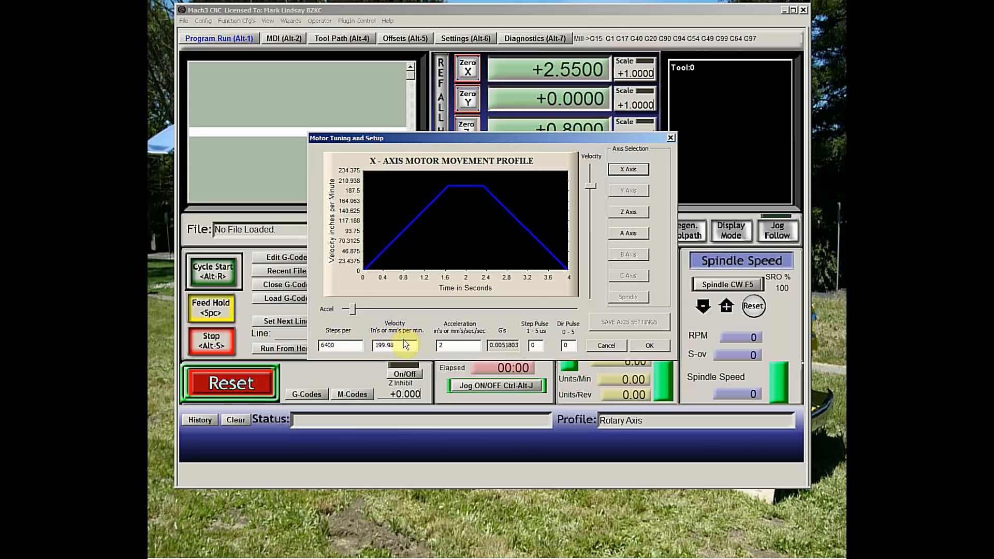
pyautogui.moveTo(406, 345); pyautogui.dragTo(371, 345)
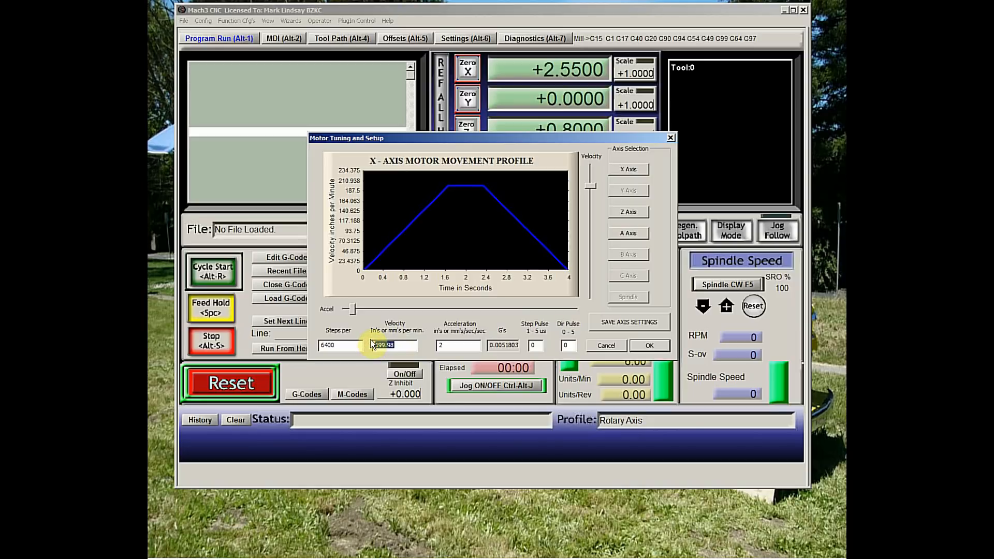
pyautogui.write('100')
pyautogui.click(441, 346)
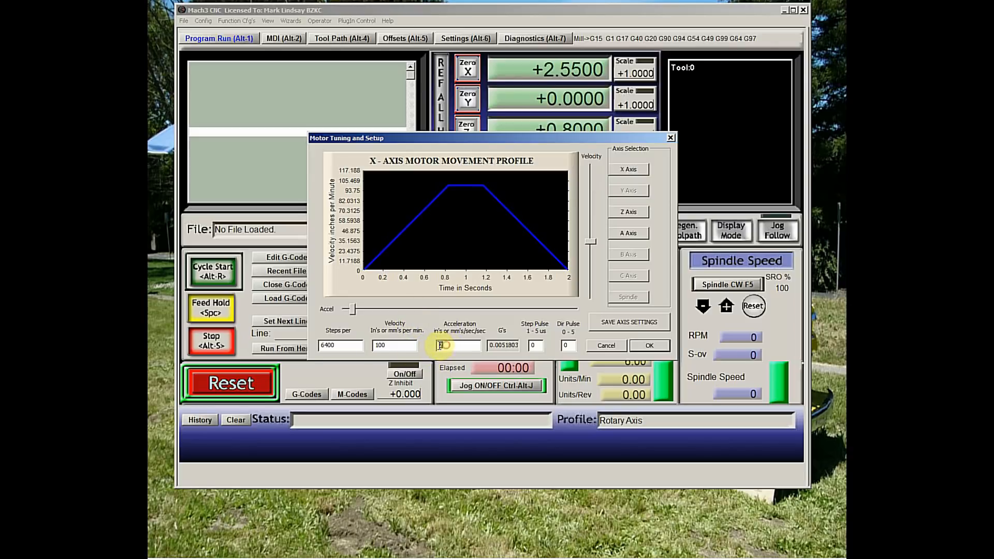
pyautogui.moveTo(439, 345); pyautogui.dragTo(436, 345)
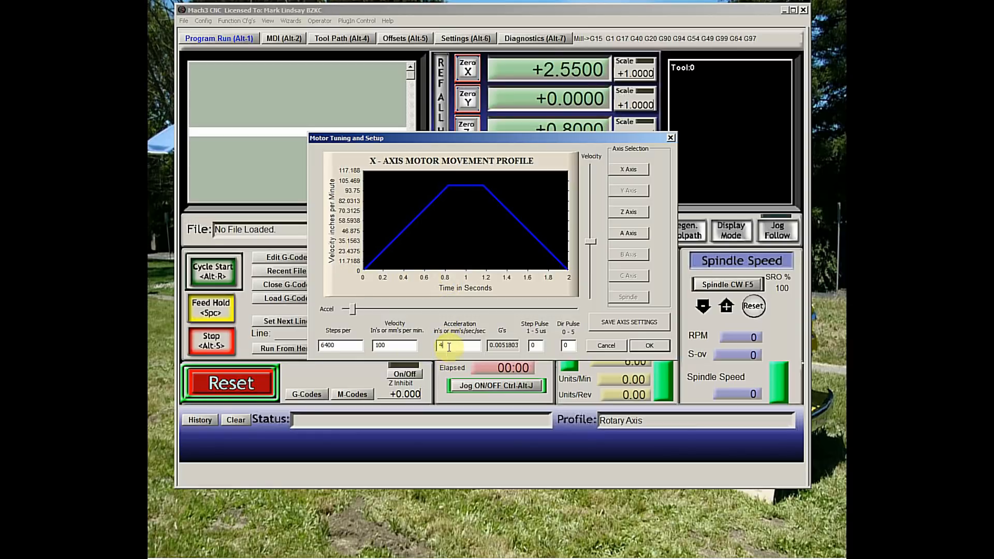
pyautogui.click(387, 351)
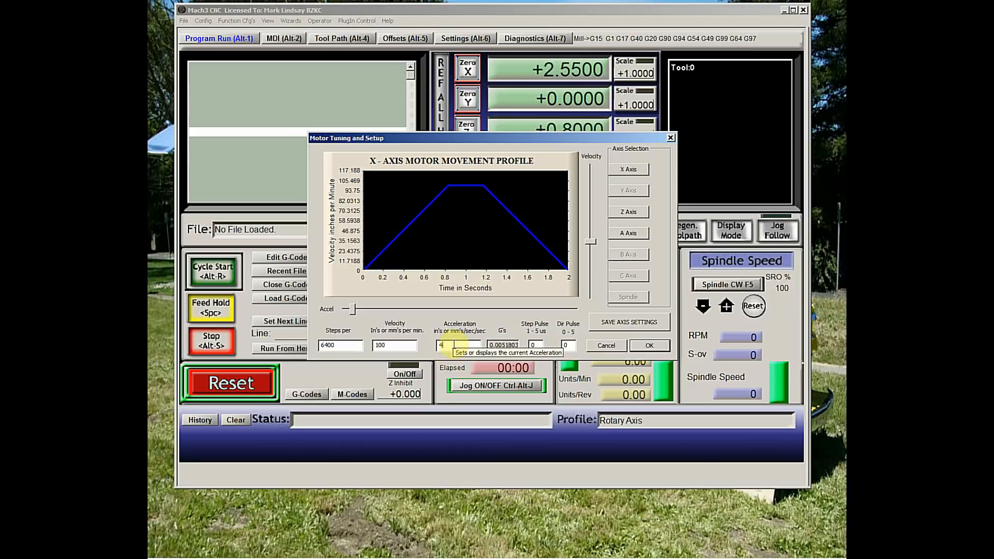
pyautogui.click(644, 327)
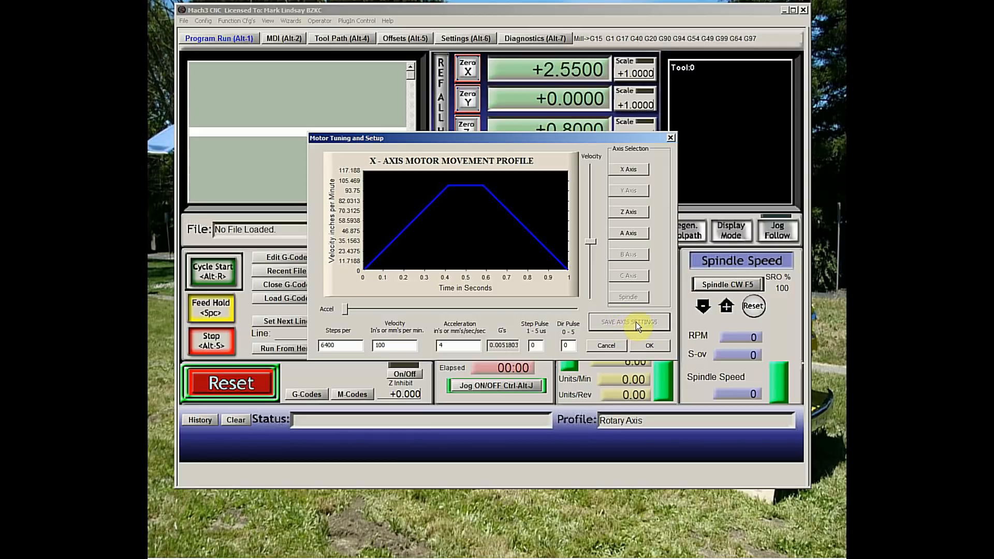
# - Set the Z axis motor's velocity to 100 and save the axis settings
pyautogui.click(627, 214)
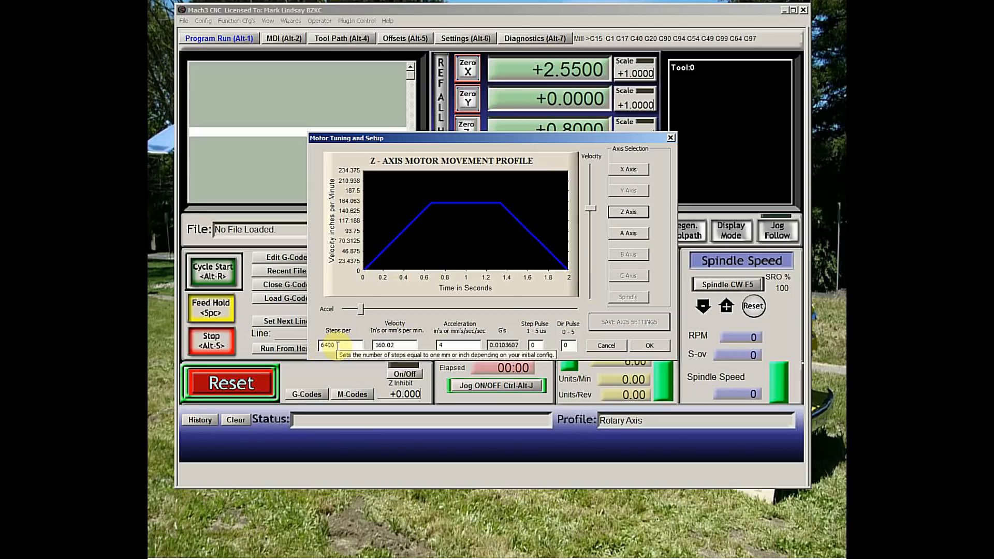
pyautogui.moveTo(395, 345); pyautogui.dragTo(369, 344)
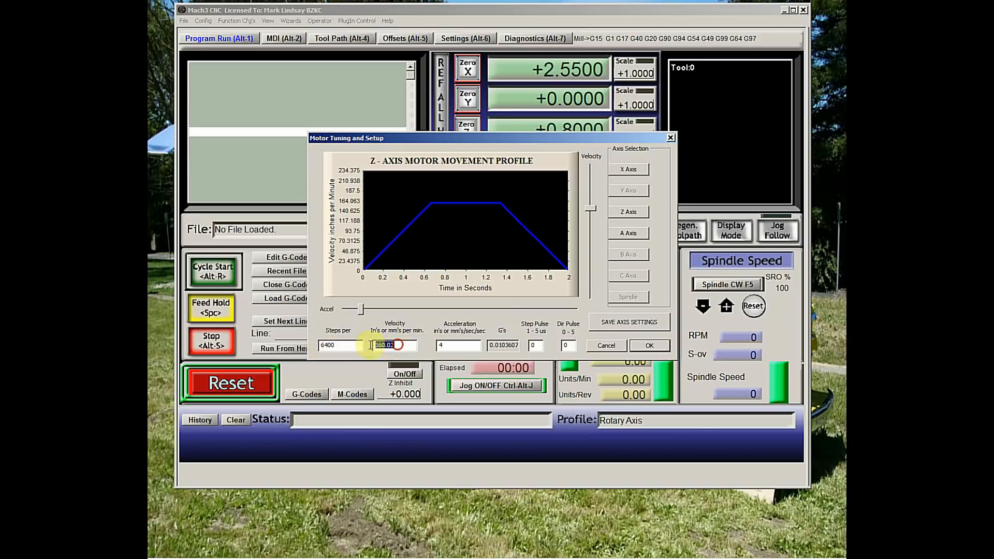
pyautogui.write('100')
pyautogui.click(646, 324)
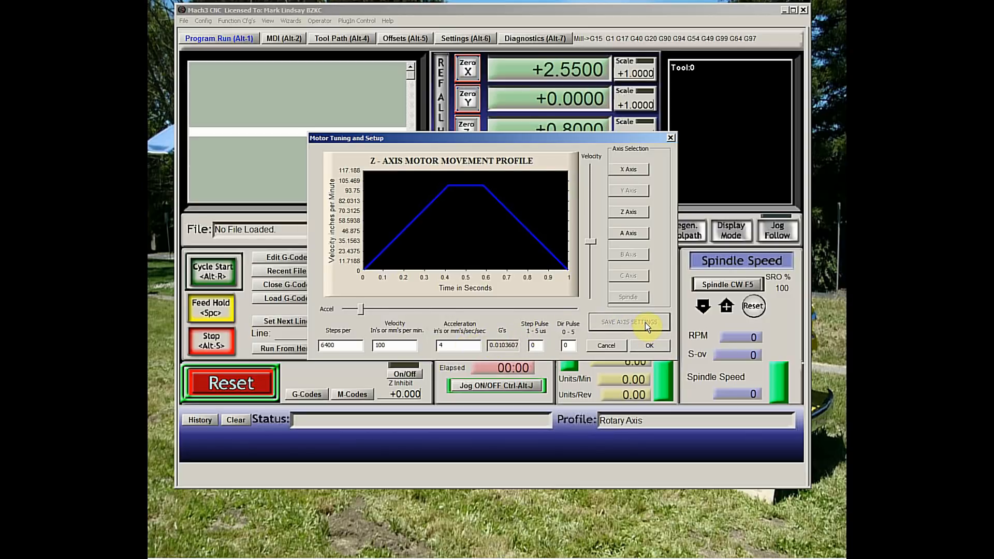
# - Bring up the A axis motor profile and work out its steps per degree in Calculator, using 3200 and 6
pyautogui.click(627, 236)
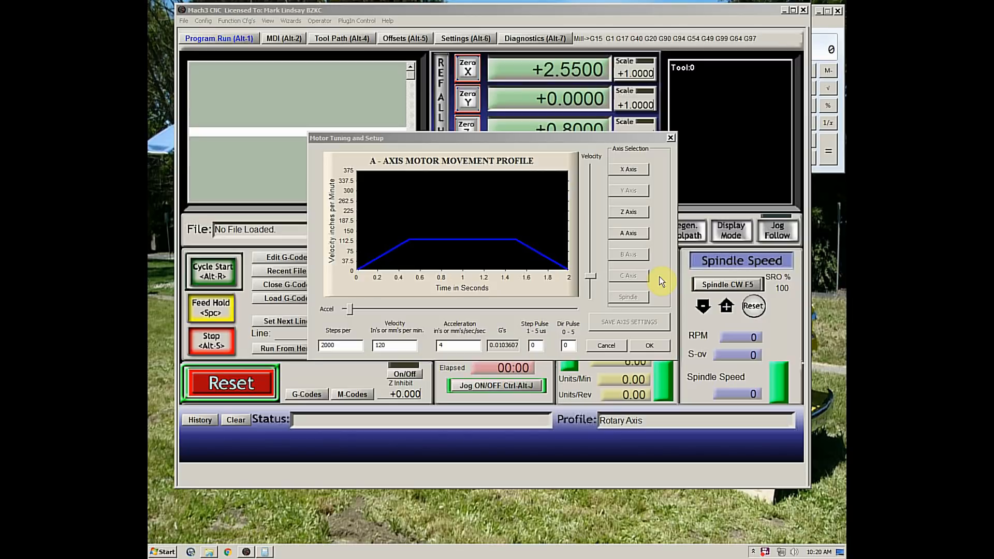
pyautogui.click(840, 164)
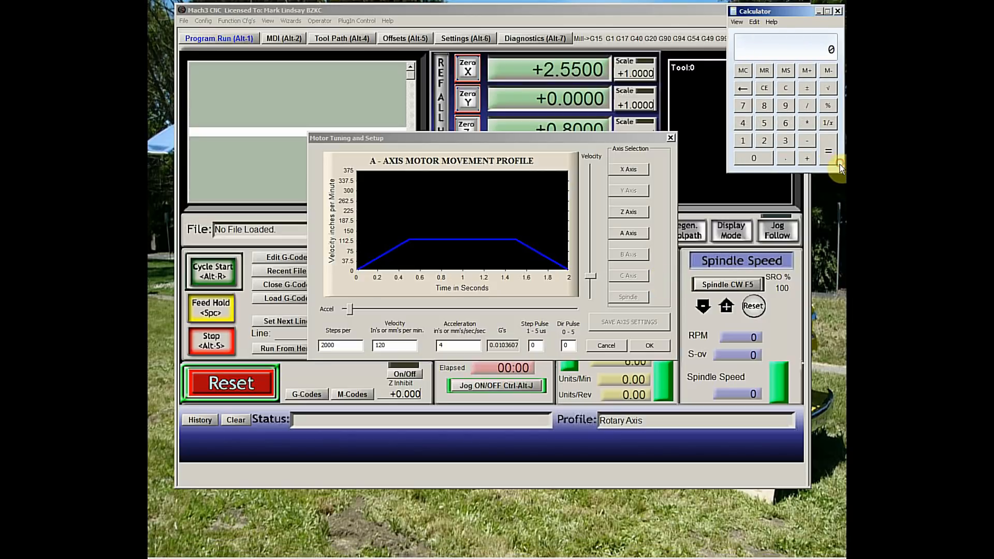
pyautogui.click(621, 6)
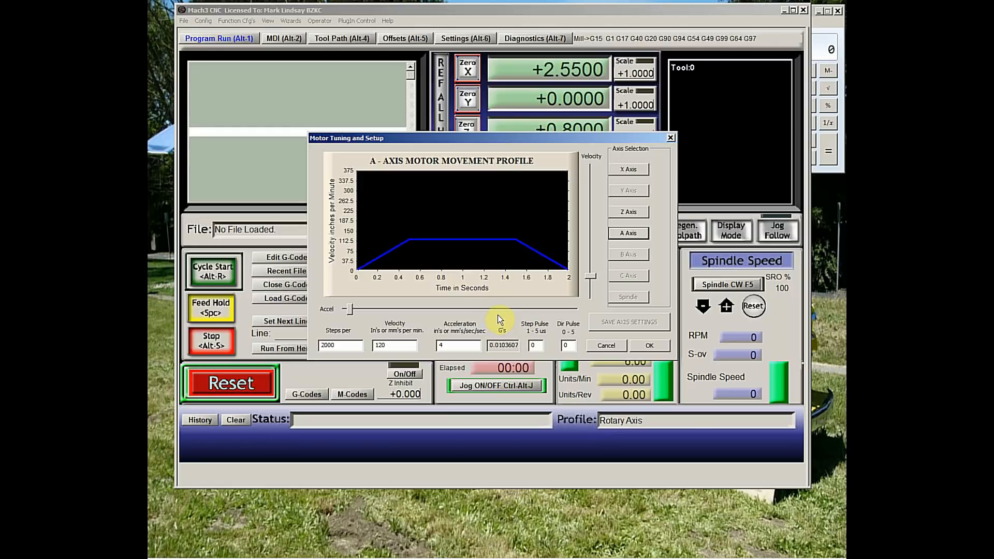
pyautogui.moveTo(498, 315)
pyautogui.click(837, 170)
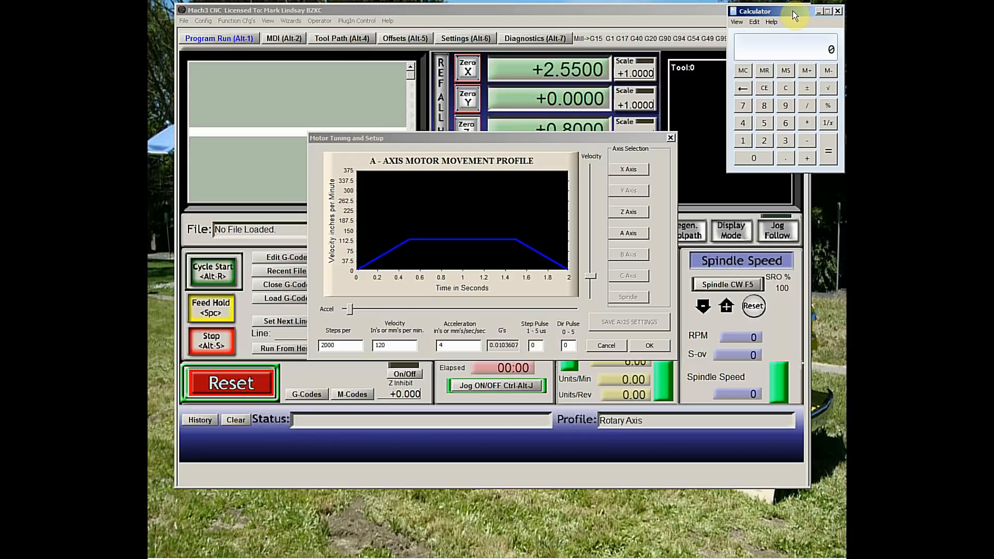
pyautogui.write('320')
pyautogui.write('0')
pyautogui.write('6')
pyautogui.press('Return')
pyautogui.press('Return')
# - Set the A axis motor's steps per unit to 53.33333 and its velocity to 2500
pyautogui.doubleClick(342, 345)
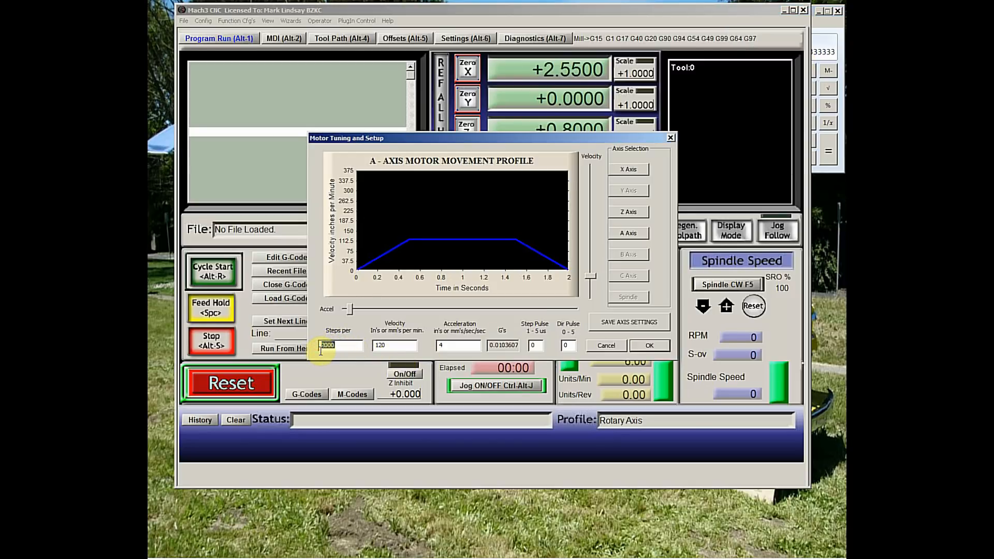
pyautogui.write('53.')
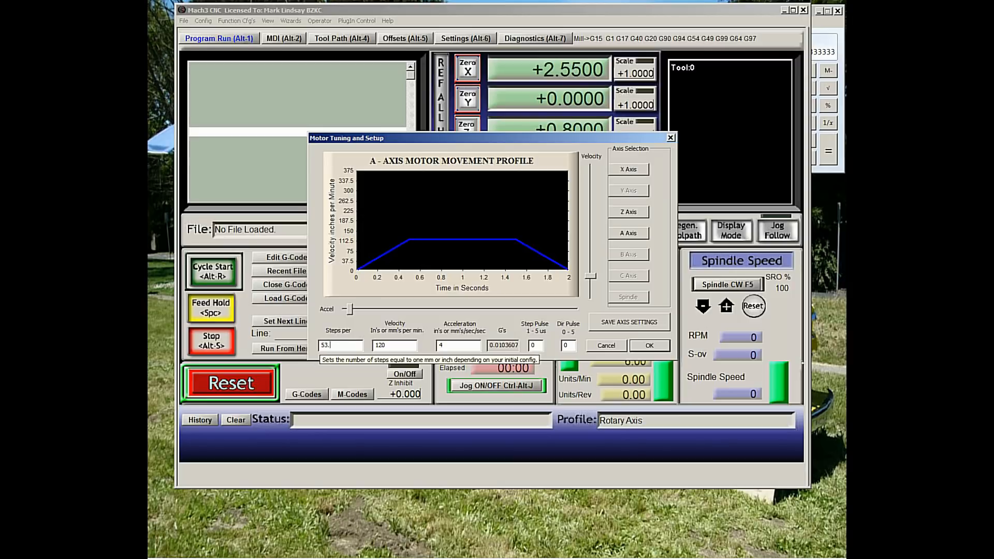
pyautogui.write('33333')
pyautogui.click(321, 348)
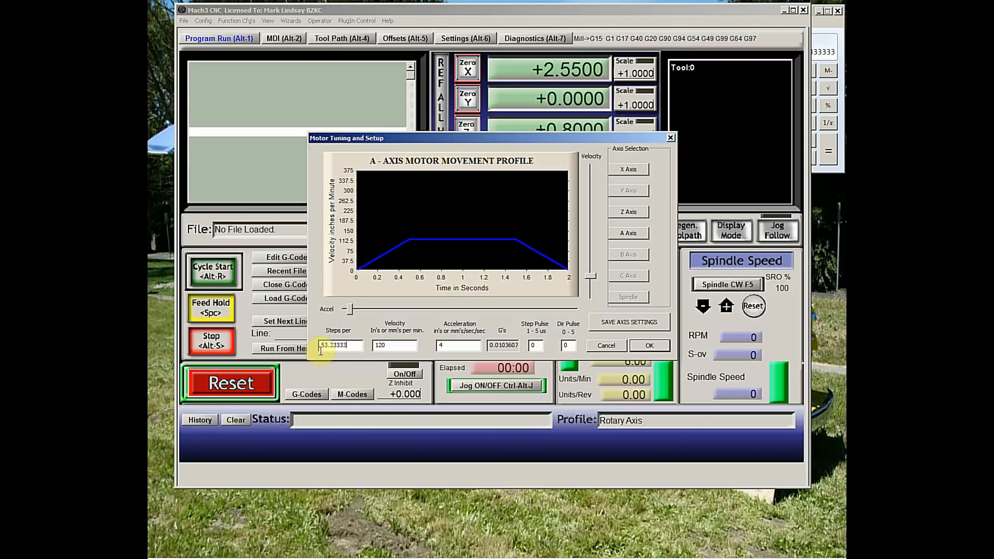
pyautogui.doubleClick(396, 349)
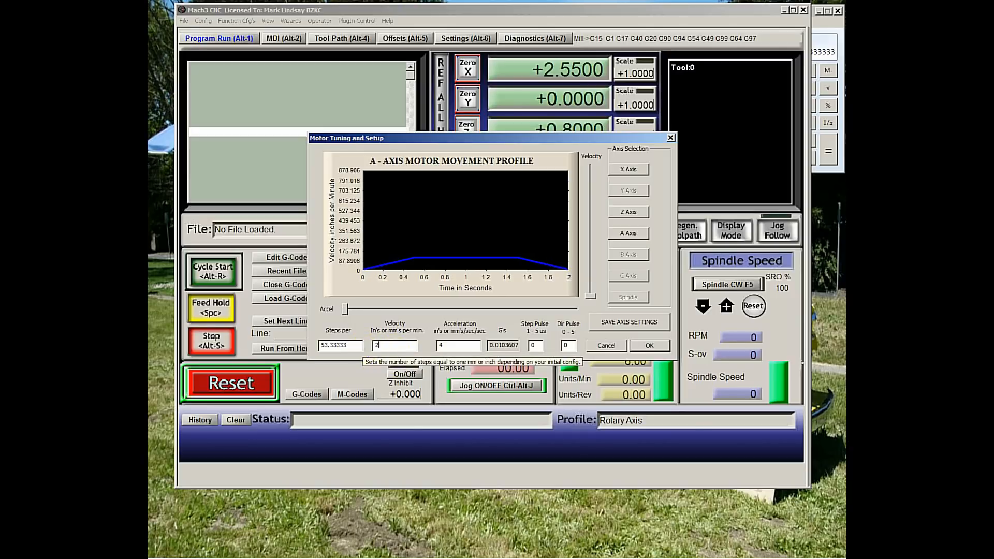
pyautogui.write('2500')
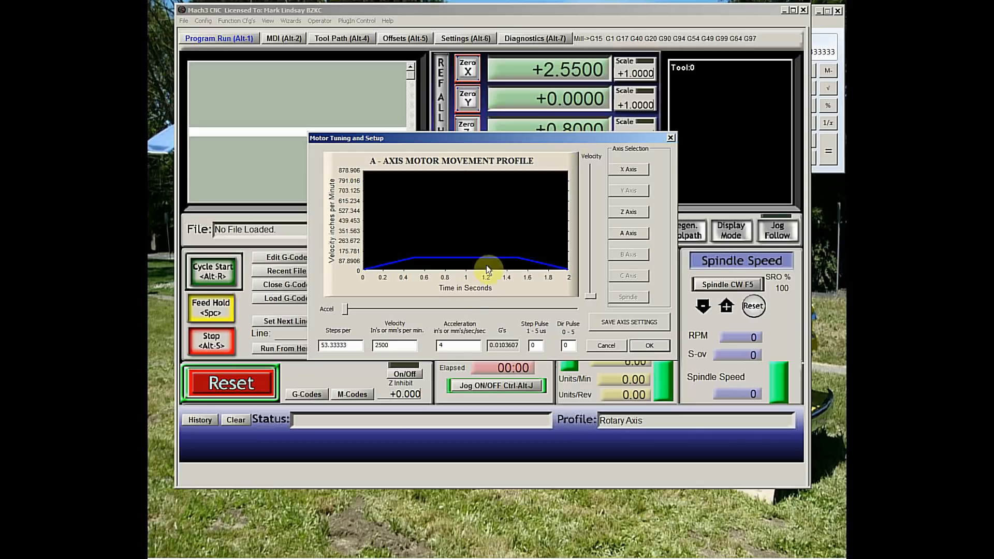
pyautogui.click(397, 345)
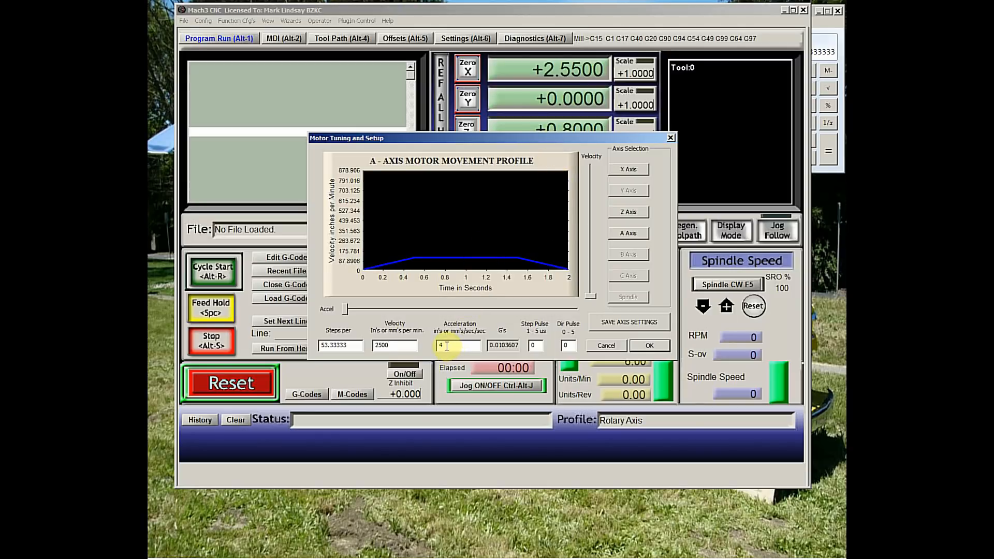
# - Set the A axis motor's acceleration to 485, save the axis settings and accept the motor tuning
pyautogui.moveTo(446, 346); pyautogui.dragTo(485, 344)
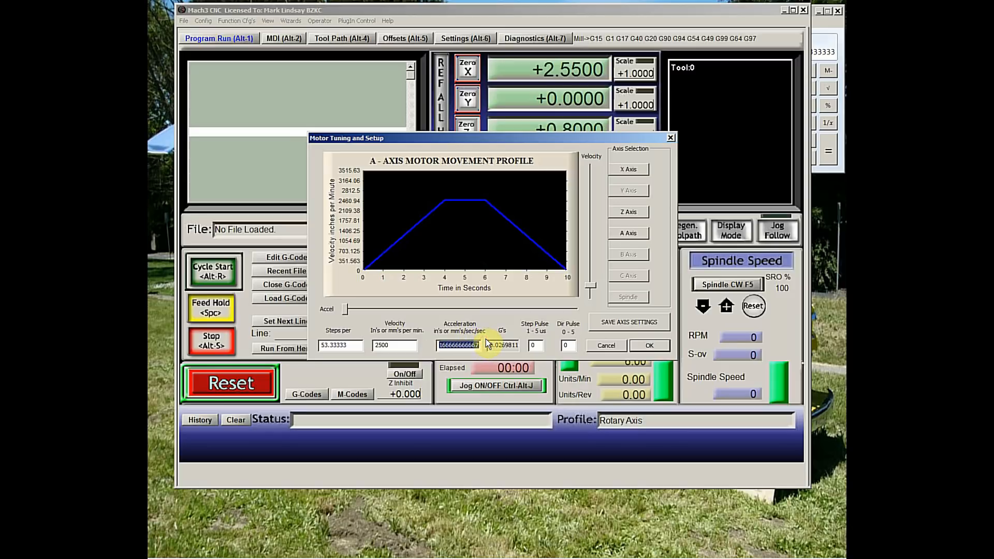
pyautogui.write('485')
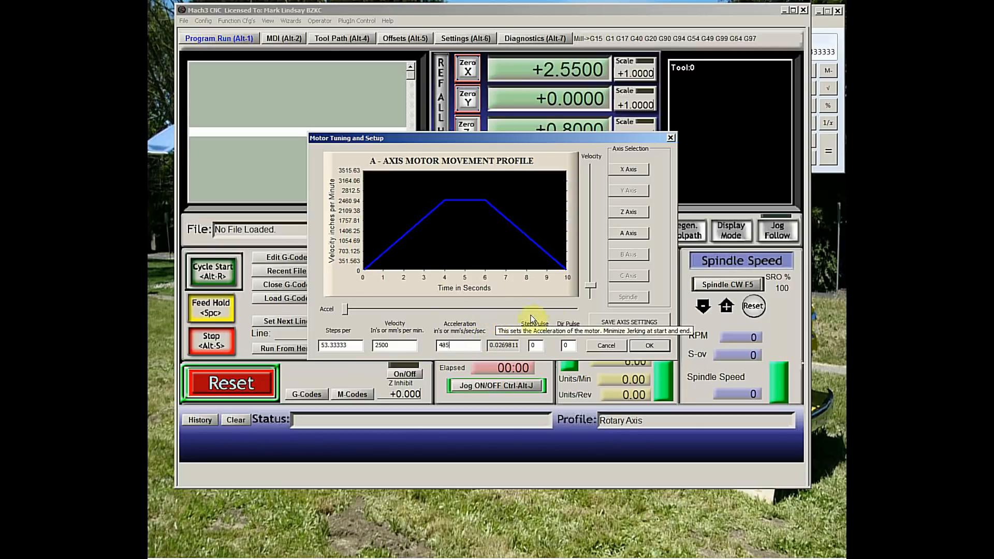
pyautogui.click(643, 326)
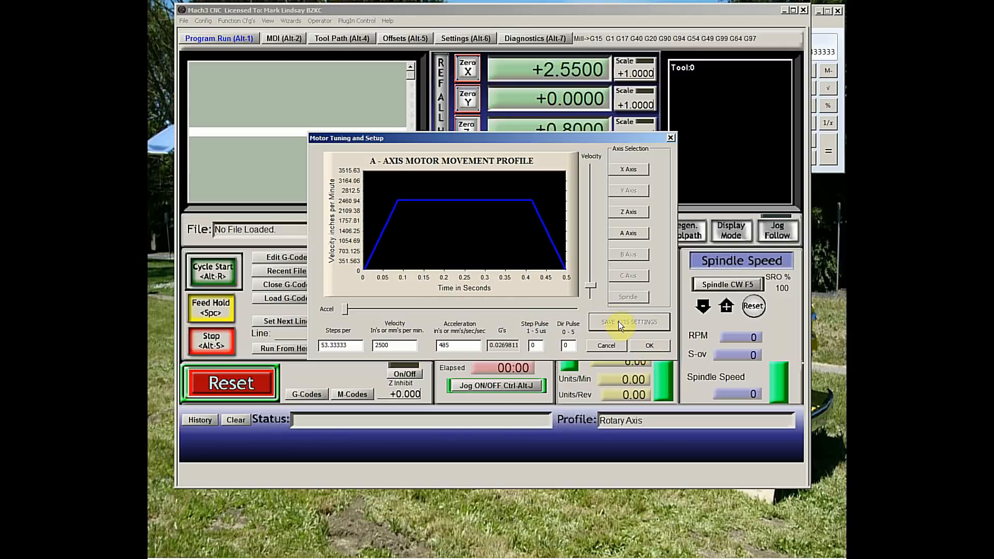
pyautogui.click(650, 347)
# - Save the Rotary Axis profile's settings and end the Mach3 session
pyautogui.click(204, 22)
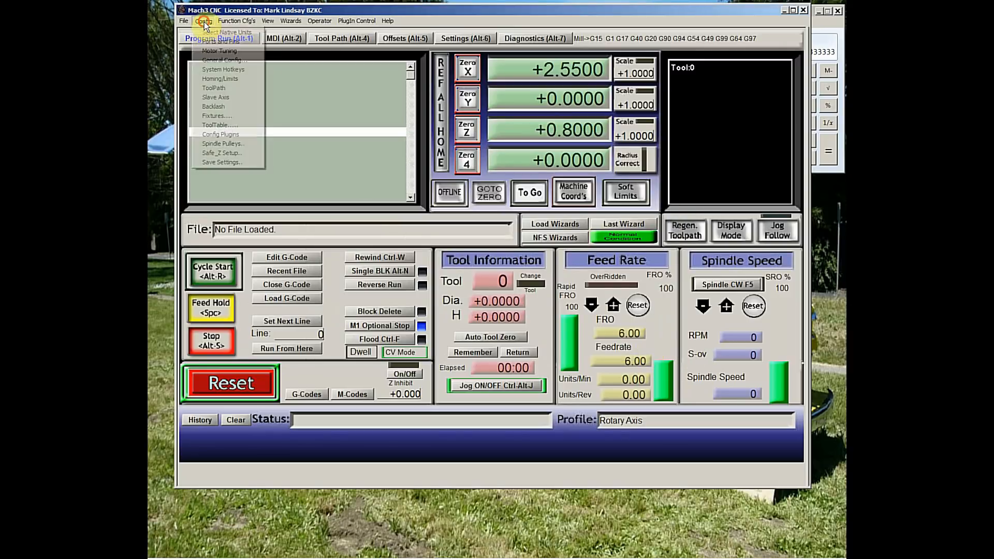
pyautogui.click(235, 164)
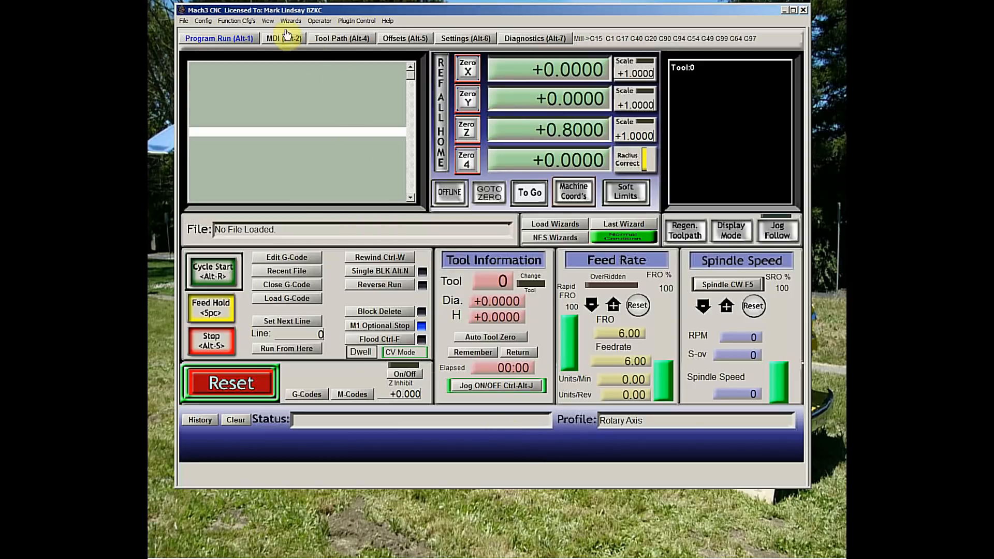
pyautogui.click(183, 23)
pyautogui.click(194, 77)
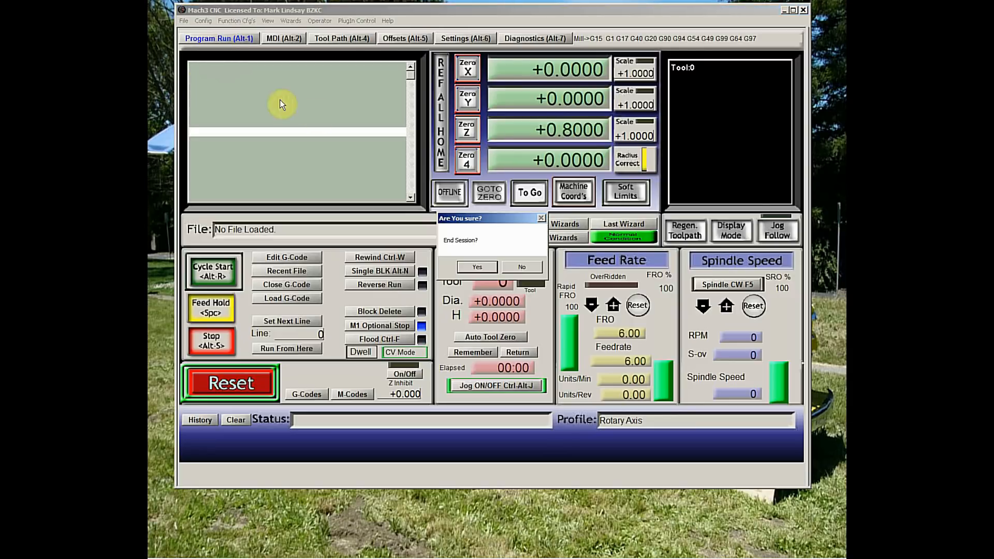
pyautogui.click(480, 267)
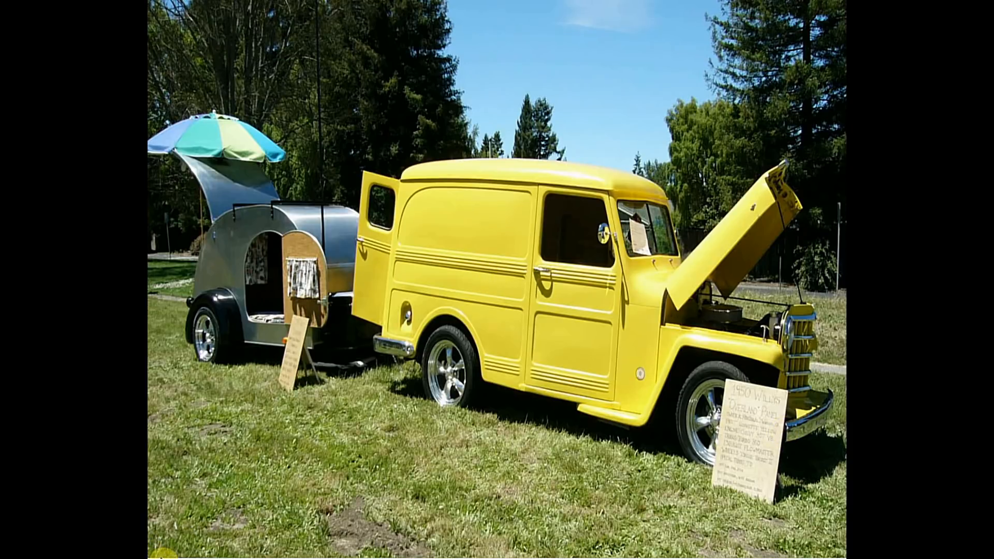
# - Start Mach3 Loader again and open the Rotary Axis profile
pyautogui.click(163, 552)
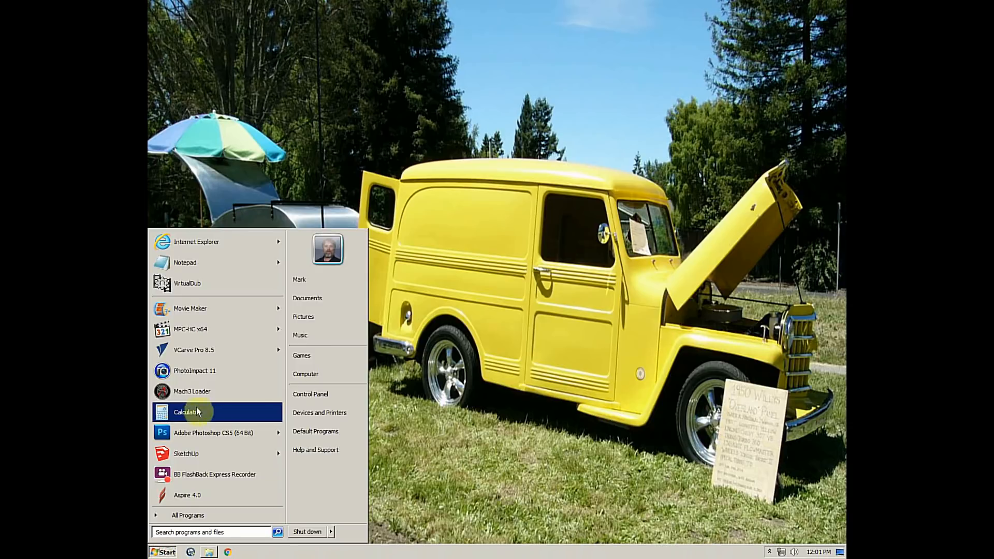
pyautogui.click(205, 396)
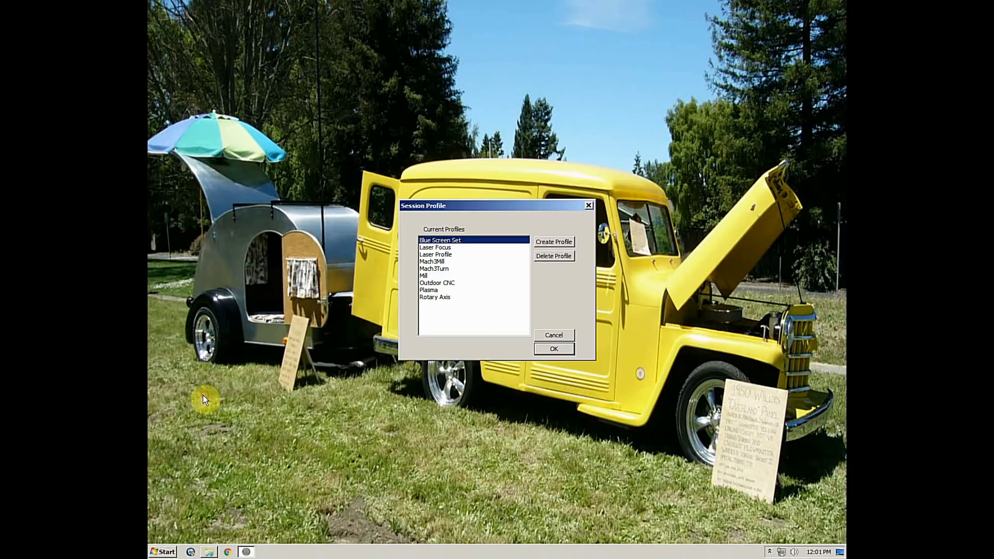
pyautogui.click(442, 299)
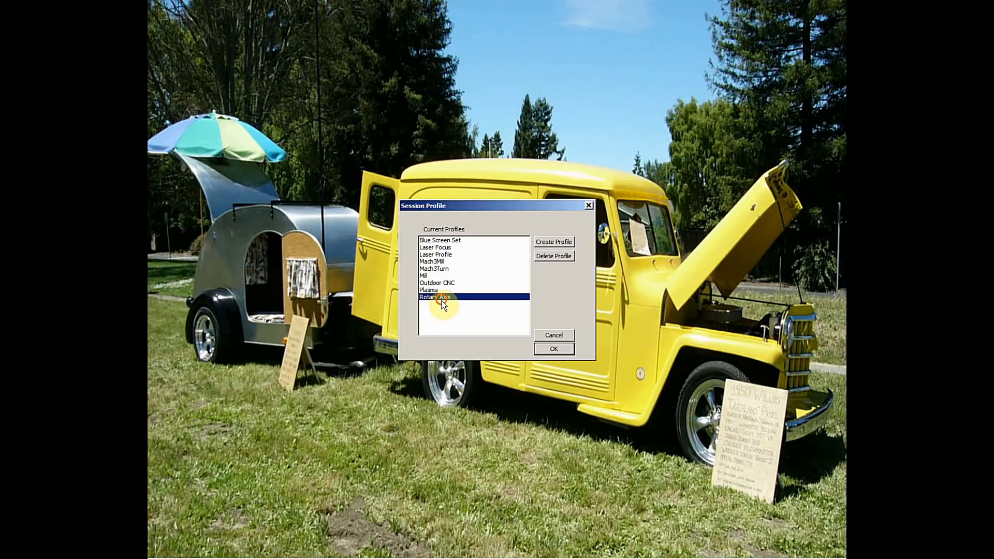
pyautogui.click(554, 349)
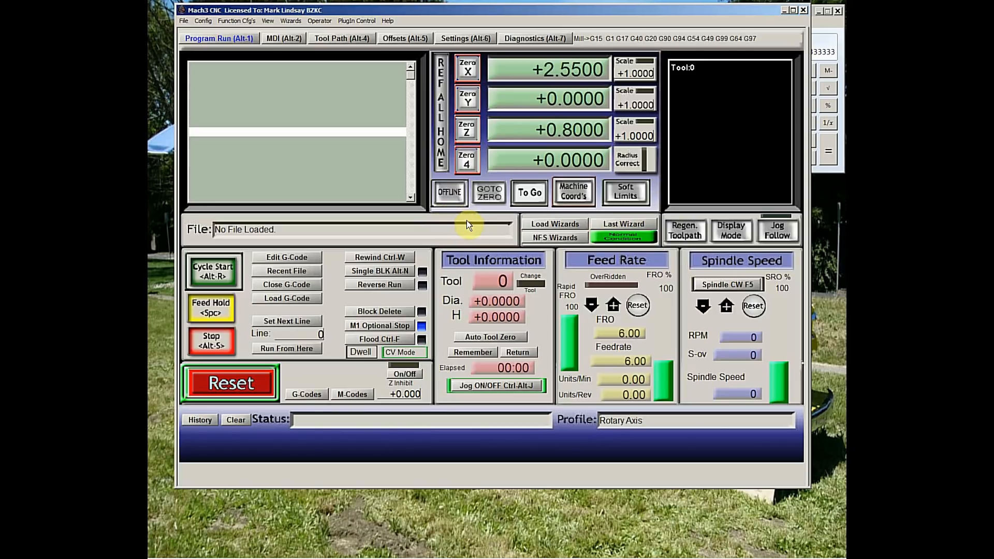
# - Review the motor homing and soft limit settings for all axes, and close them
pyautogui.click(203, 22)
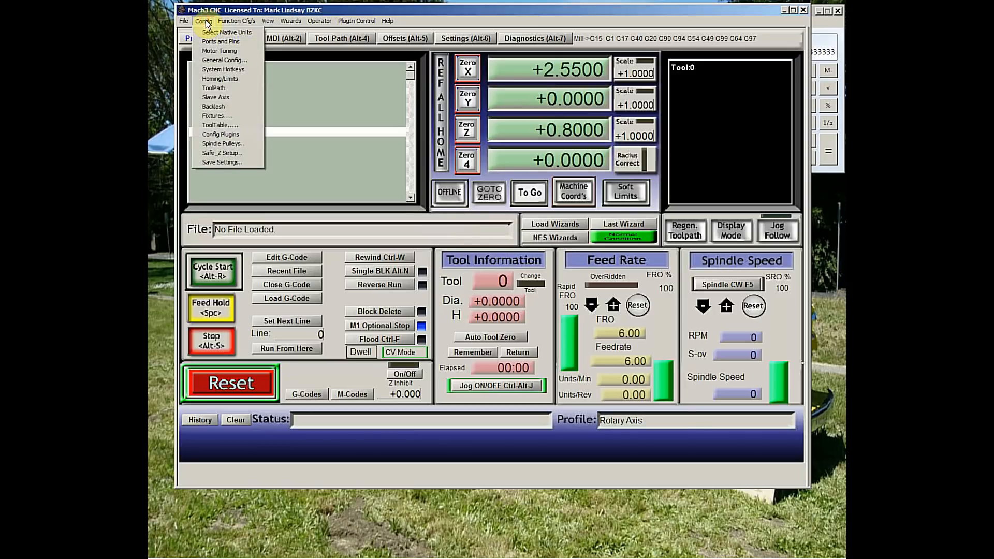
pyautogui.click(242, 83)
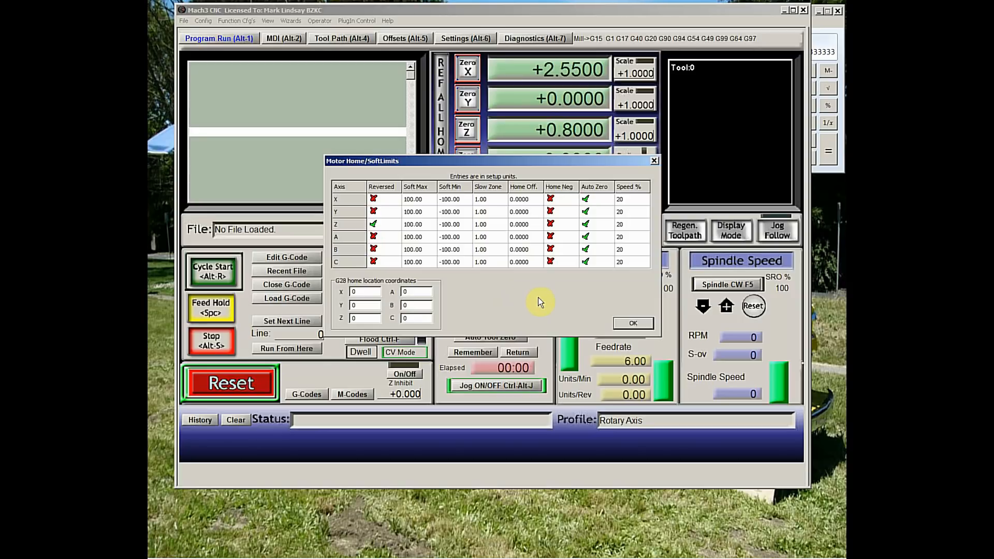
pyautogui.click(634, 327)
pyautogui.click(633, 325)
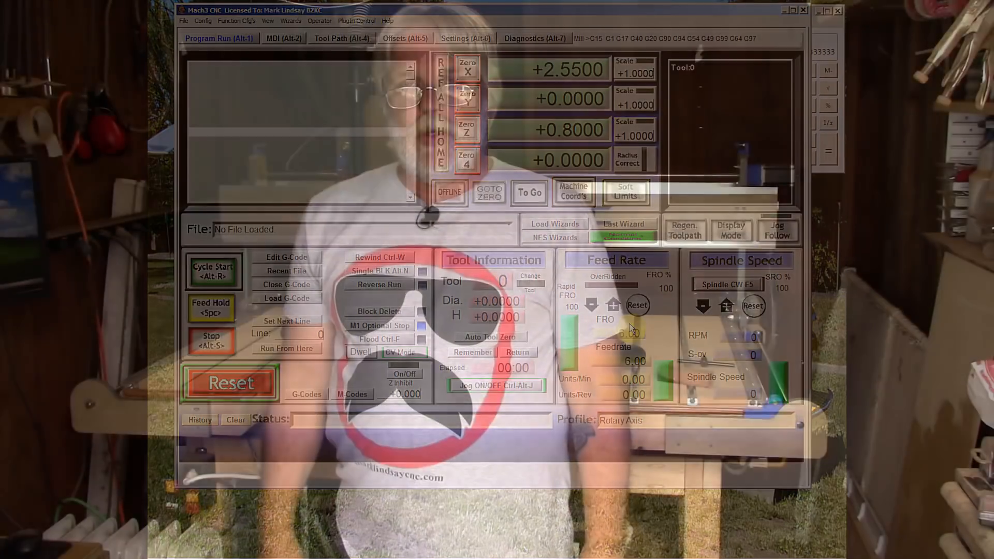
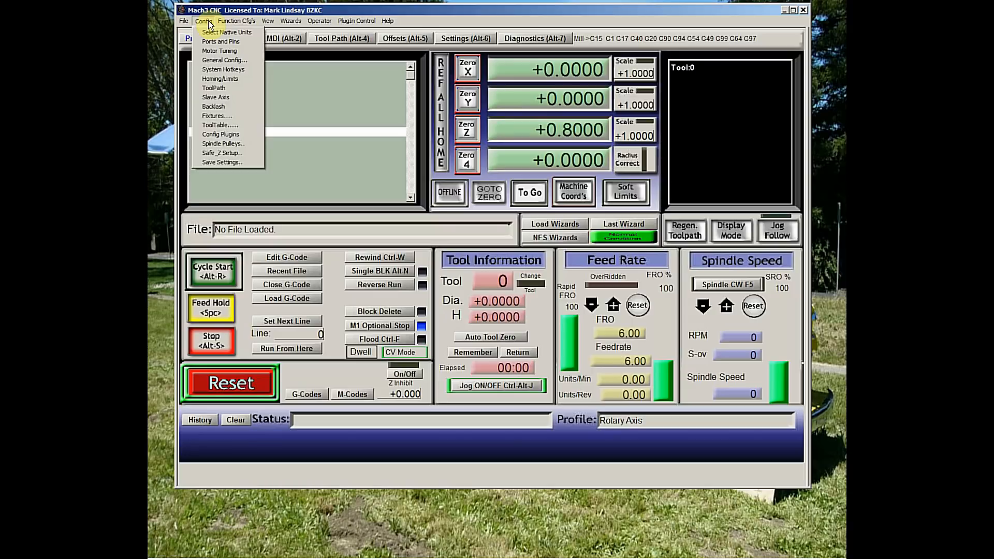
# - Set the A/U++ jog hotkey to the down arrow (40) and A/U-- to the up arrow (38), and save the profile's settings
pyautogui.click(242, 70)
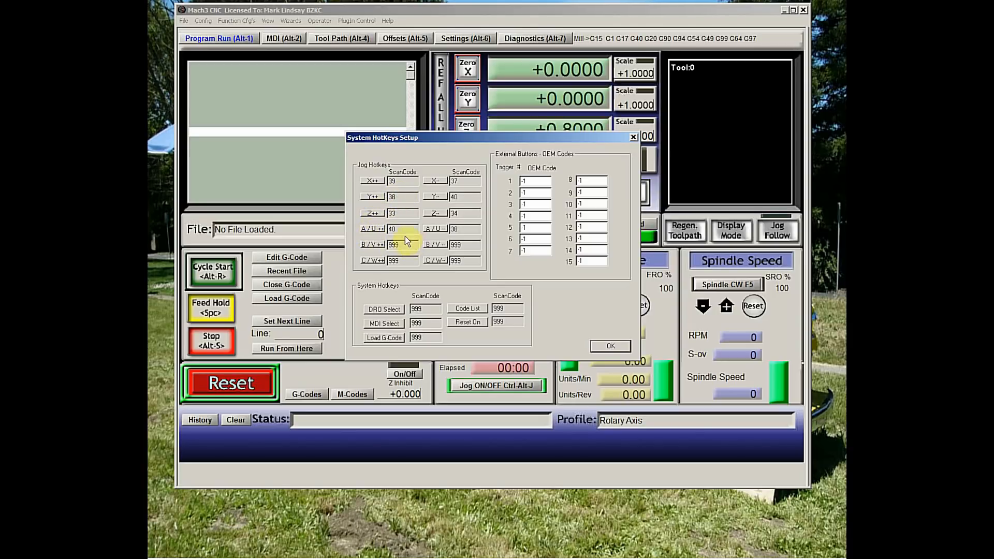
pyautogui.click(371, 230)
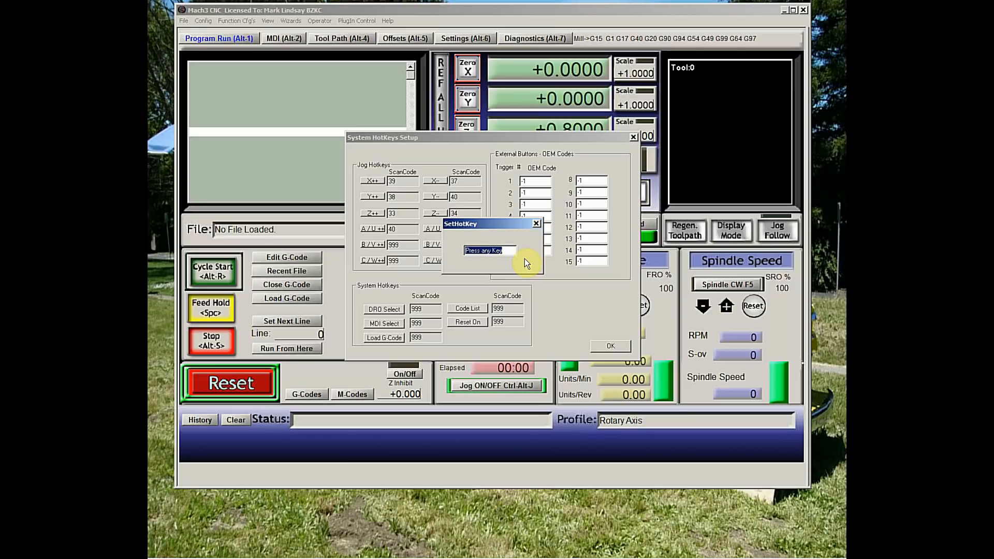
pyautogui.press('Up')
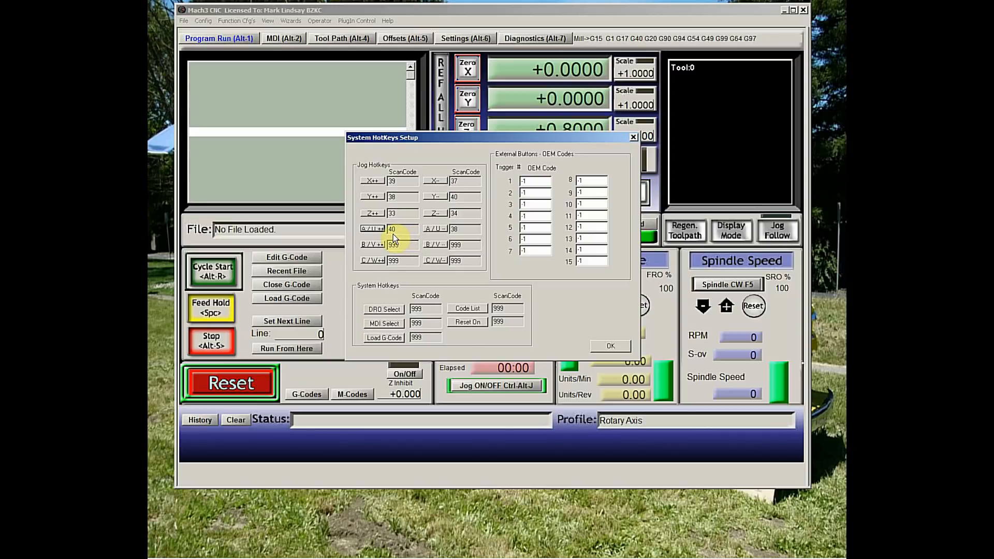
pyautogui.click(437, 230)
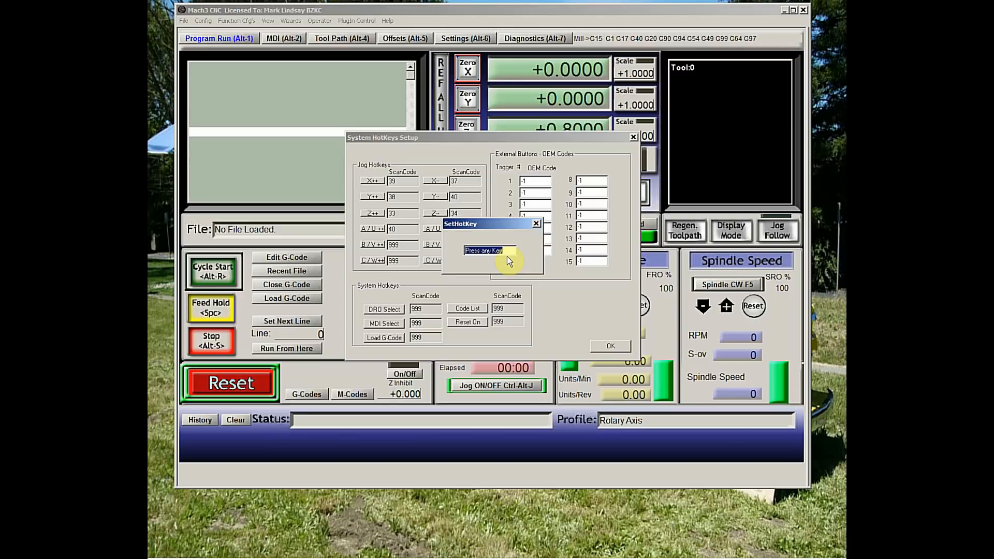
pyautogui.press('Up')
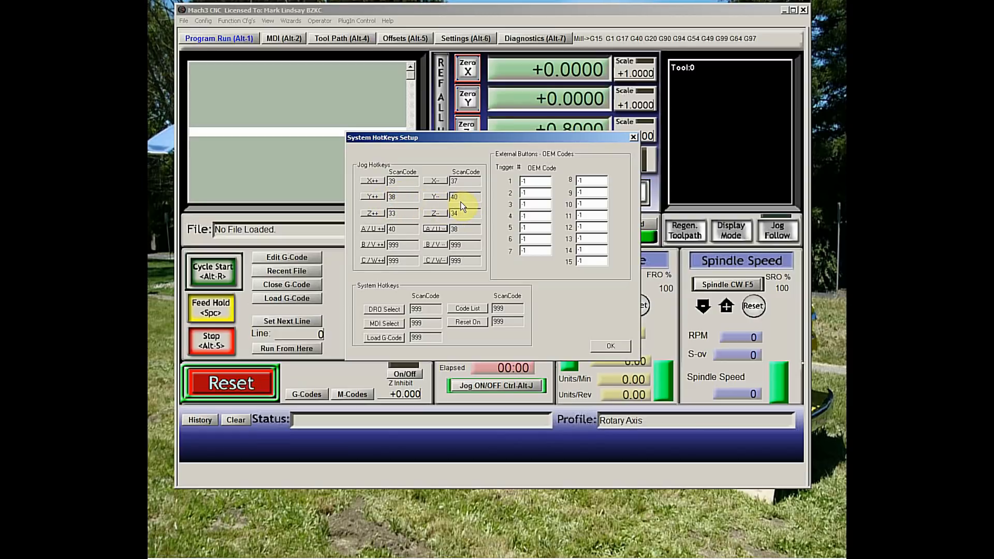
pyautogui.click(610, 347)
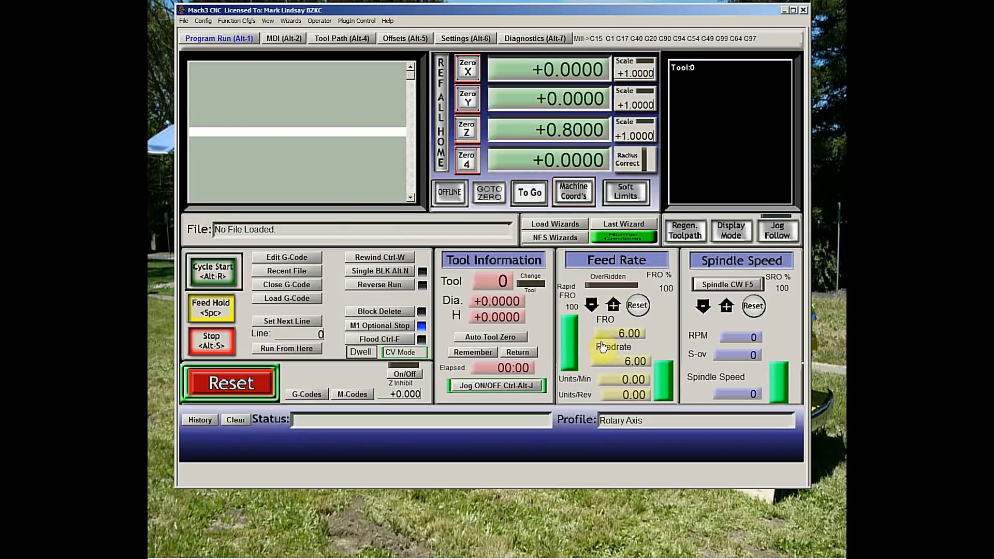
pyautogui.click(203, 21)
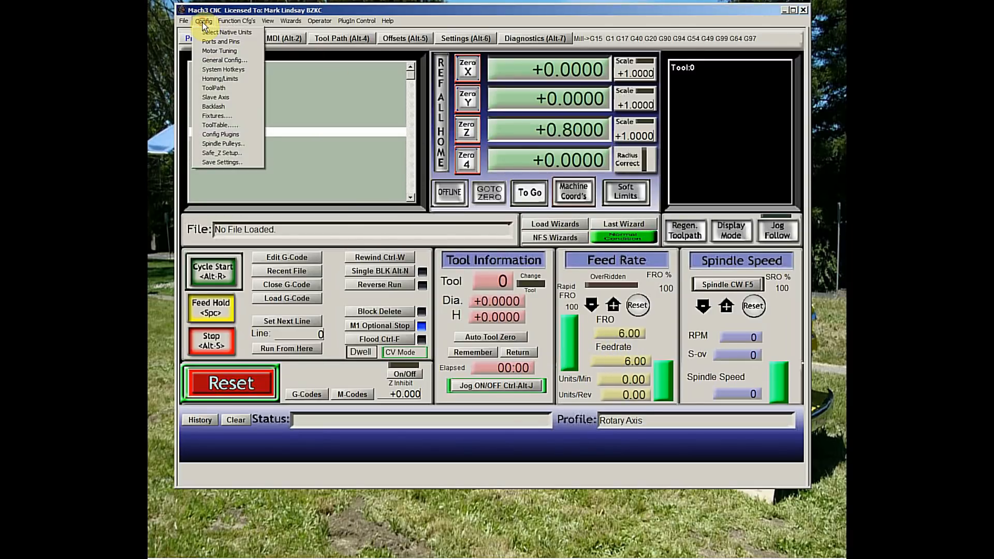
pyautogui.click(238, 162)
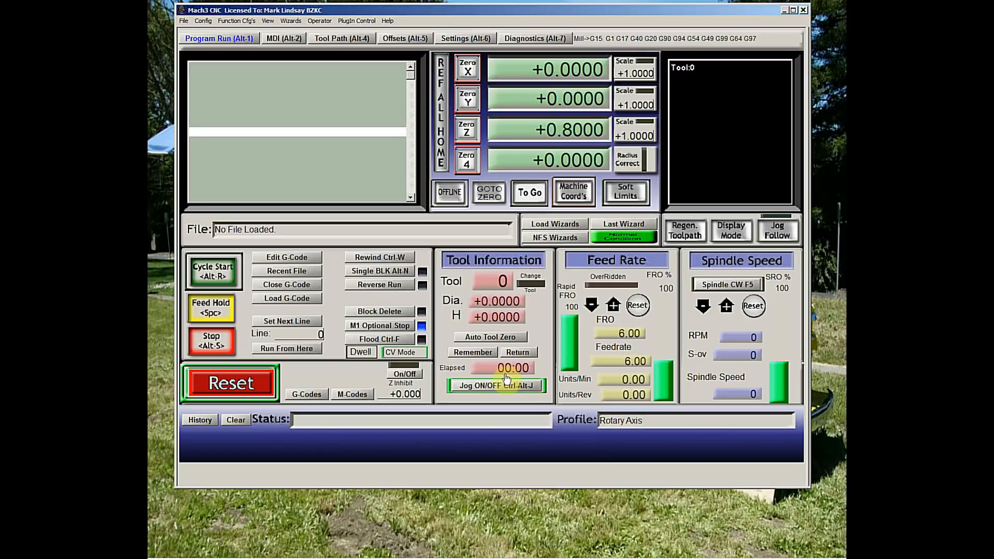
# - Configure the toolpath with A-Rotations Enabled, Use Radius for Feedrate and the Y-Axis as axis of rotation, and save the settings
pyautogui.click(198, 20)
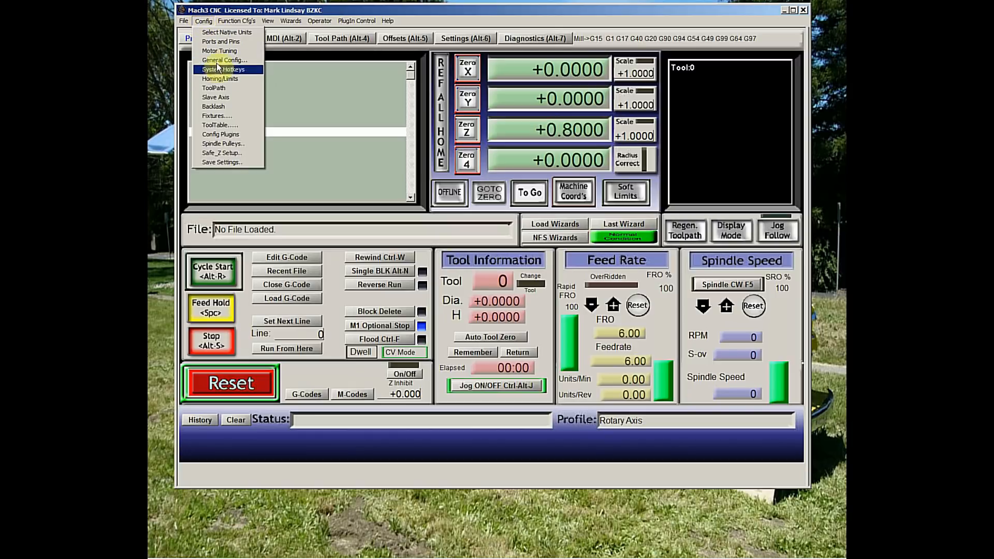
pyautogui.click(232, 92)
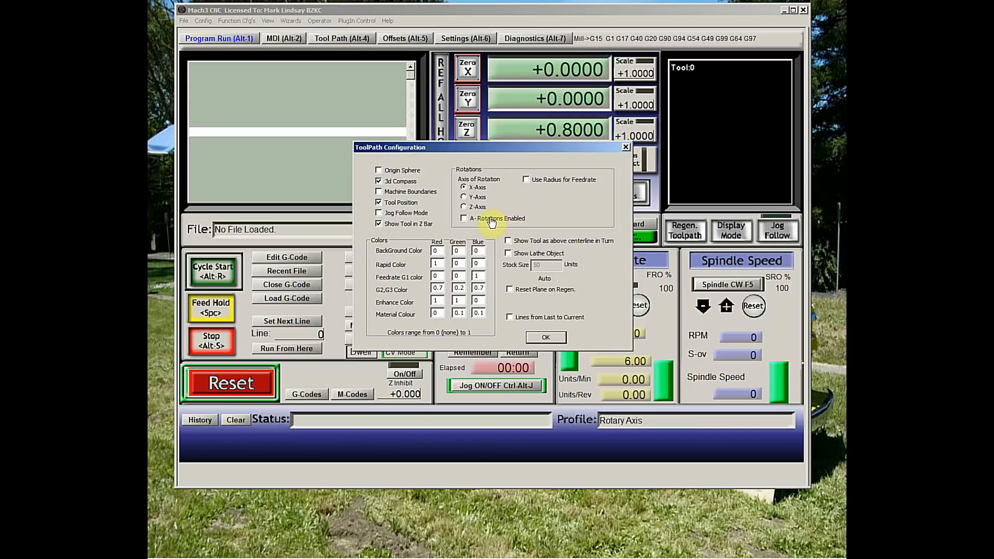
pyautogui.click(463, 219)
pyautogui.click(526, 180)
pyautogui.click(463, 197)
pyautogui.click(546, 339)
pyautogui.click(546, 338)
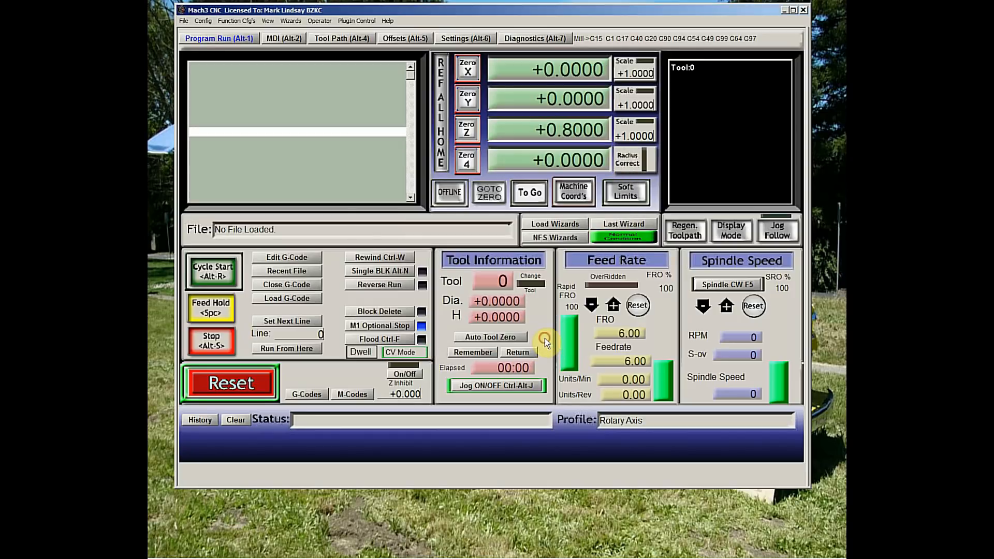
pyautogui.click(202, 21)
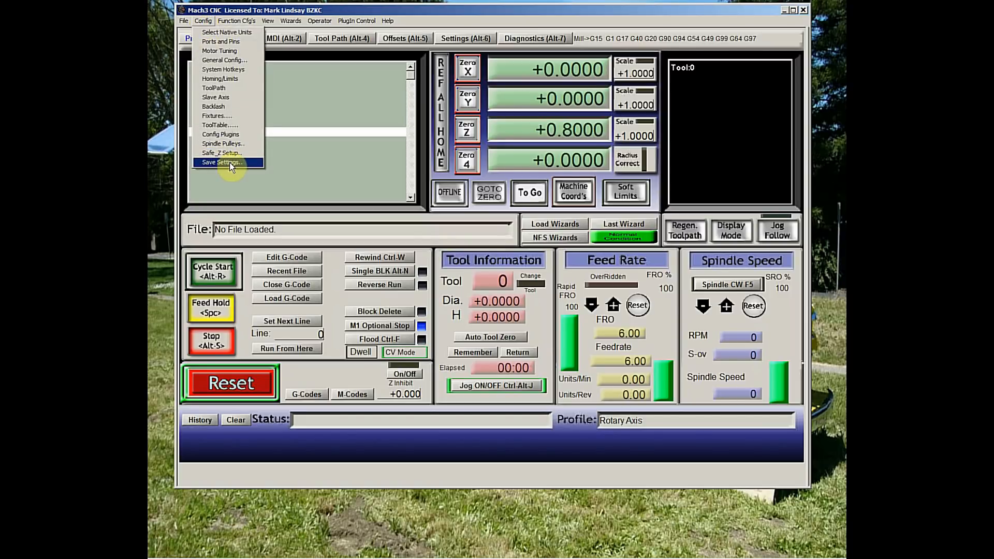
pyautogui.click(229, 163)
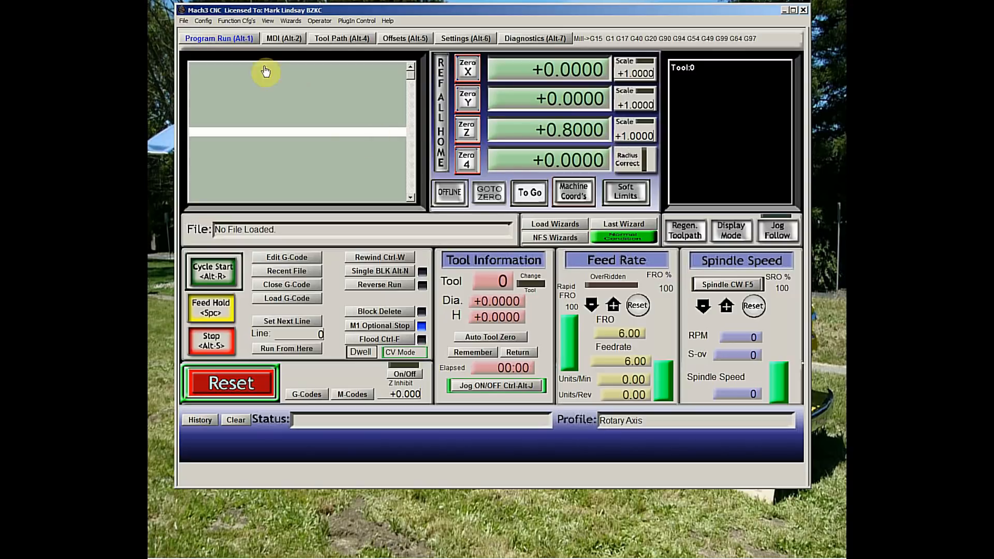
# - Set the A axis rotation radius to 0.75 and check the radius value and Radius Correct indicator
pyautogui.click(476, 44)
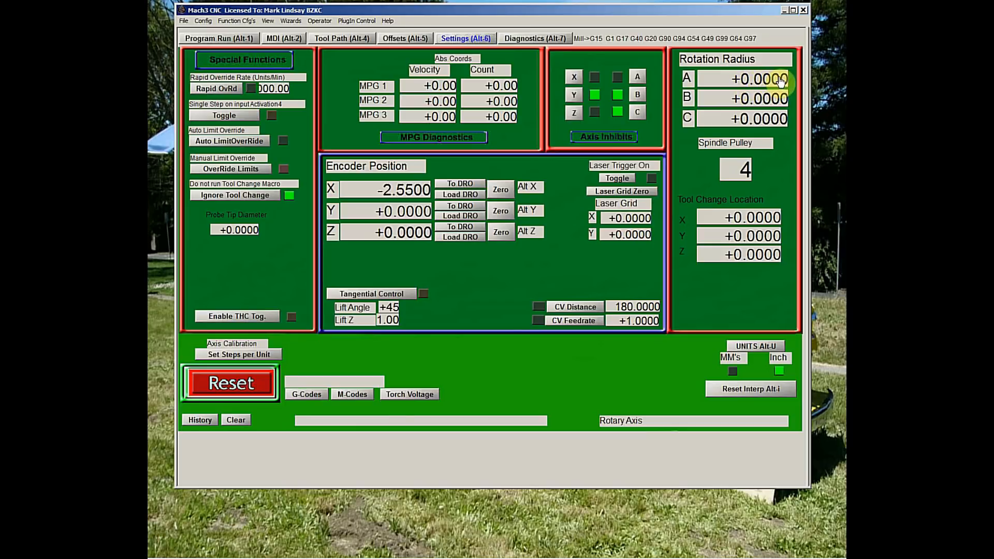
pyautogui.click(748, 81)
pyautogui.write('0.75')
pyautogui.press('Return')
pyautogui.click(223, 40)
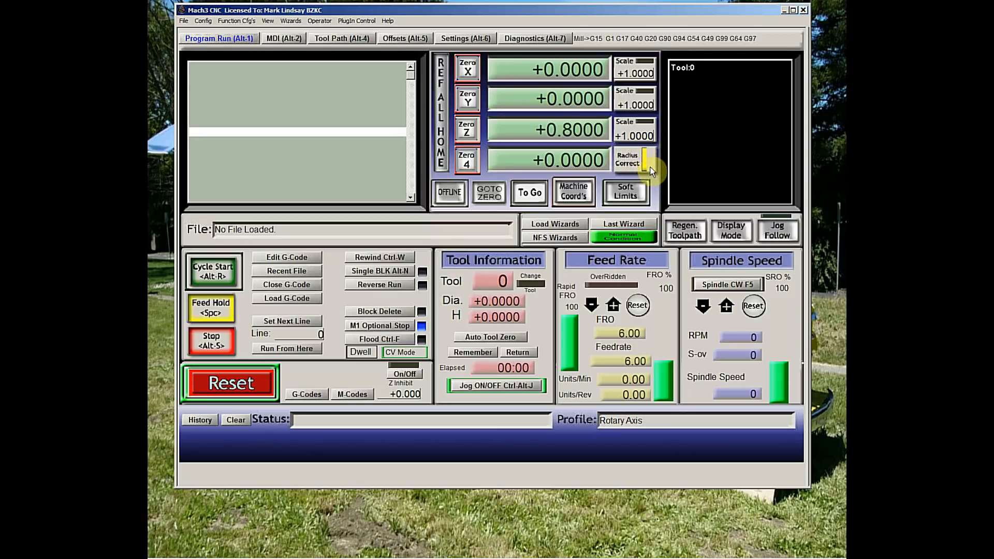
pyautogui.click(466, 38)
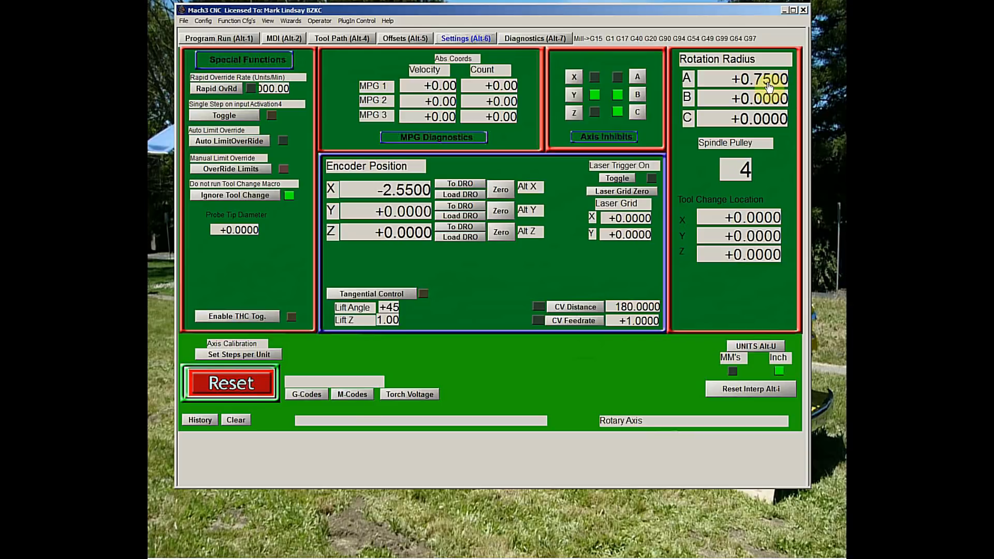
pyautogui.click(219, 38)
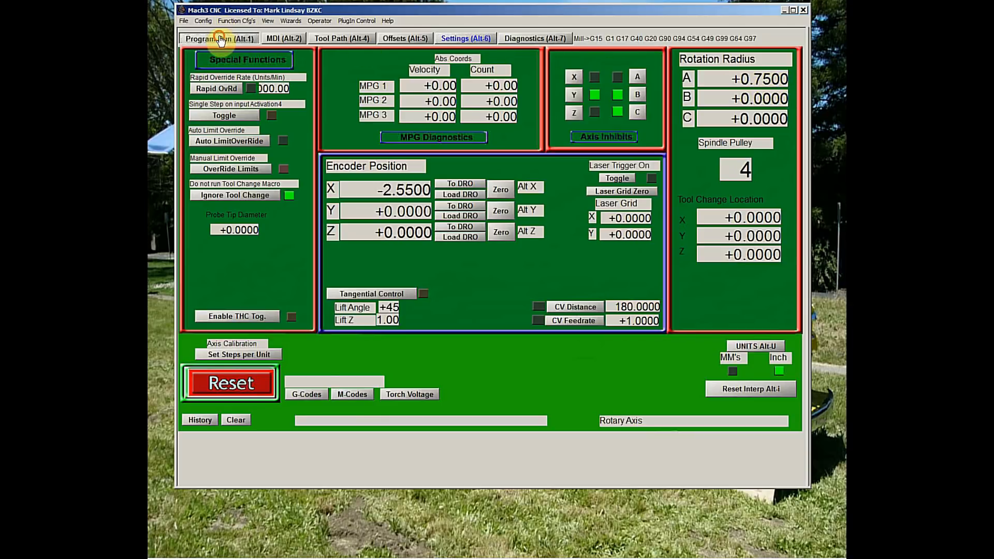